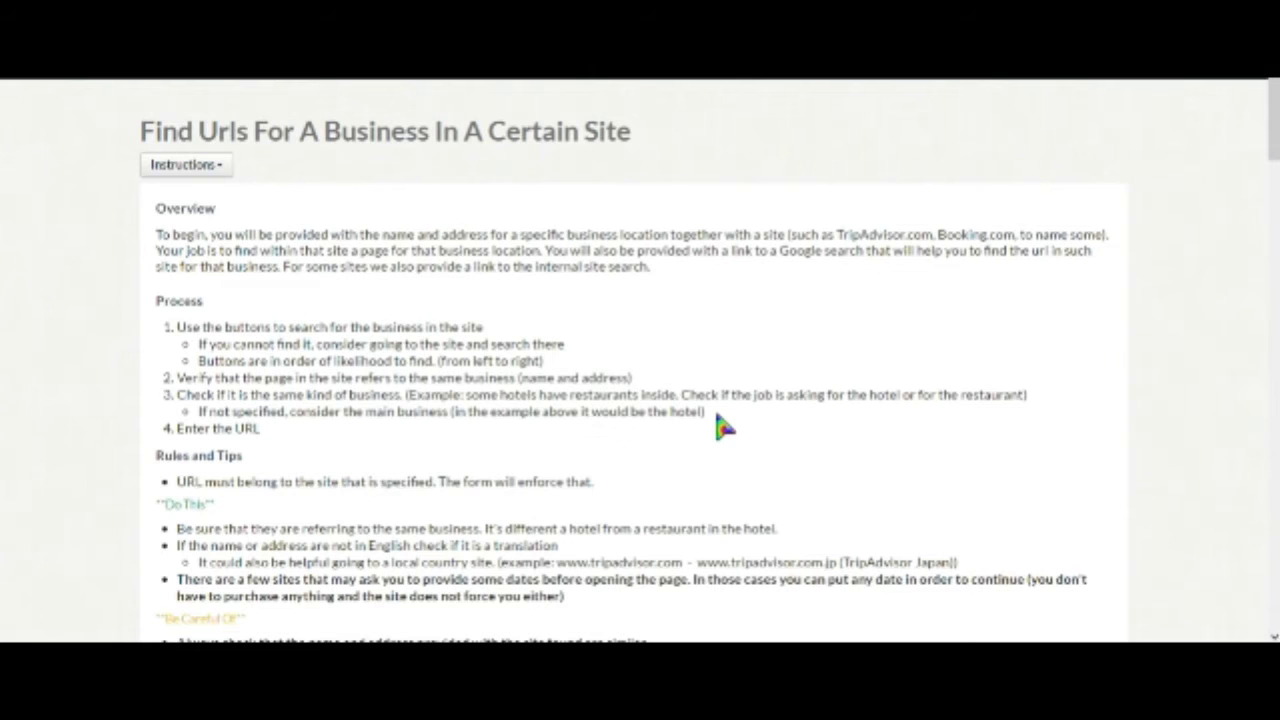
Scroll through the instructions to the first task, Best Western Andersen's Inn on Rakuten Travel
{"action": "scroll", "coordinate": [1134, 363], "scroll_direction": "down", "scroll_amount": 2}
{"action": "scroll", "coordinate": [1160, 335], "scroll_direction": "down", "scroll_amount": 1}
{"action": "scroll", "coordinate": [1168, 330], "scroll_direction": "down", "scroll_amount": 2}
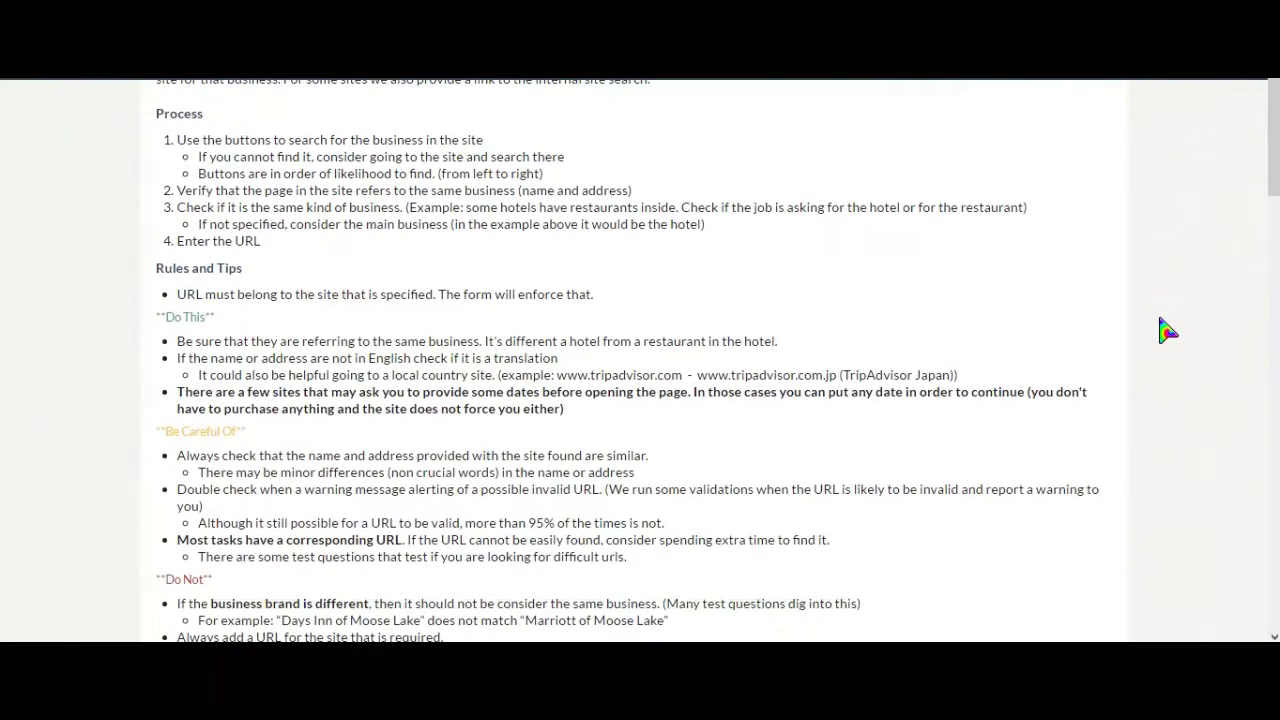
{"action": "scroll", "coordinate": [1168, 330], "scroll_direction": "down", "scroll_amount": 2}
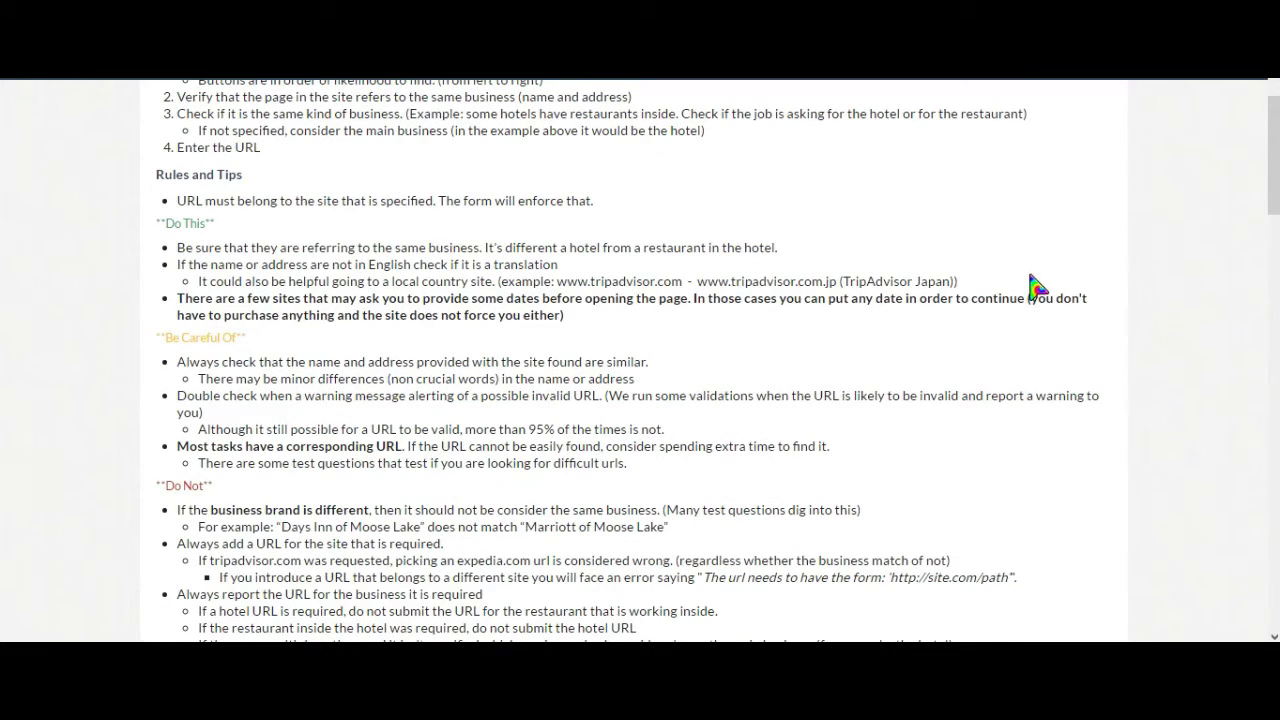
{"action": "scroll", "coordinate": [1068, 286], "scroll_direction": "down", "scroll_amount": 2}
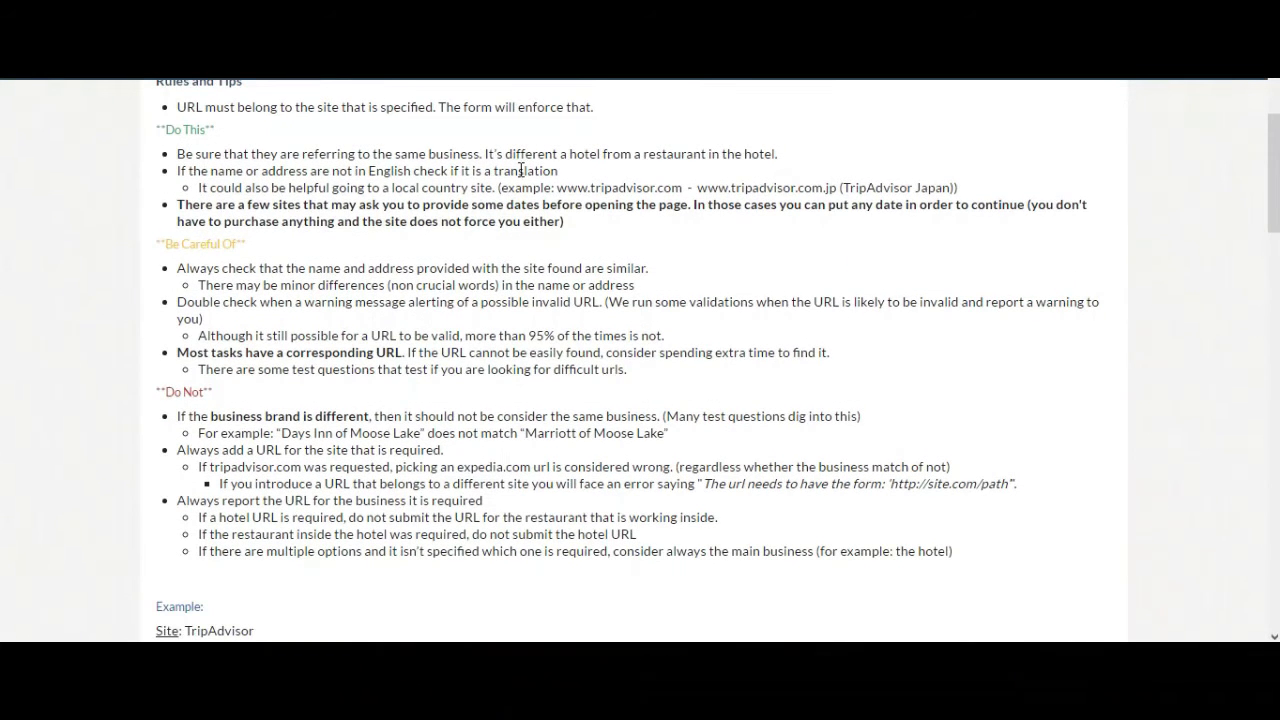
{"action": "scroll", "coordinate": [980, 265], "scroll_direction": "down", "scroll_amount": 7}
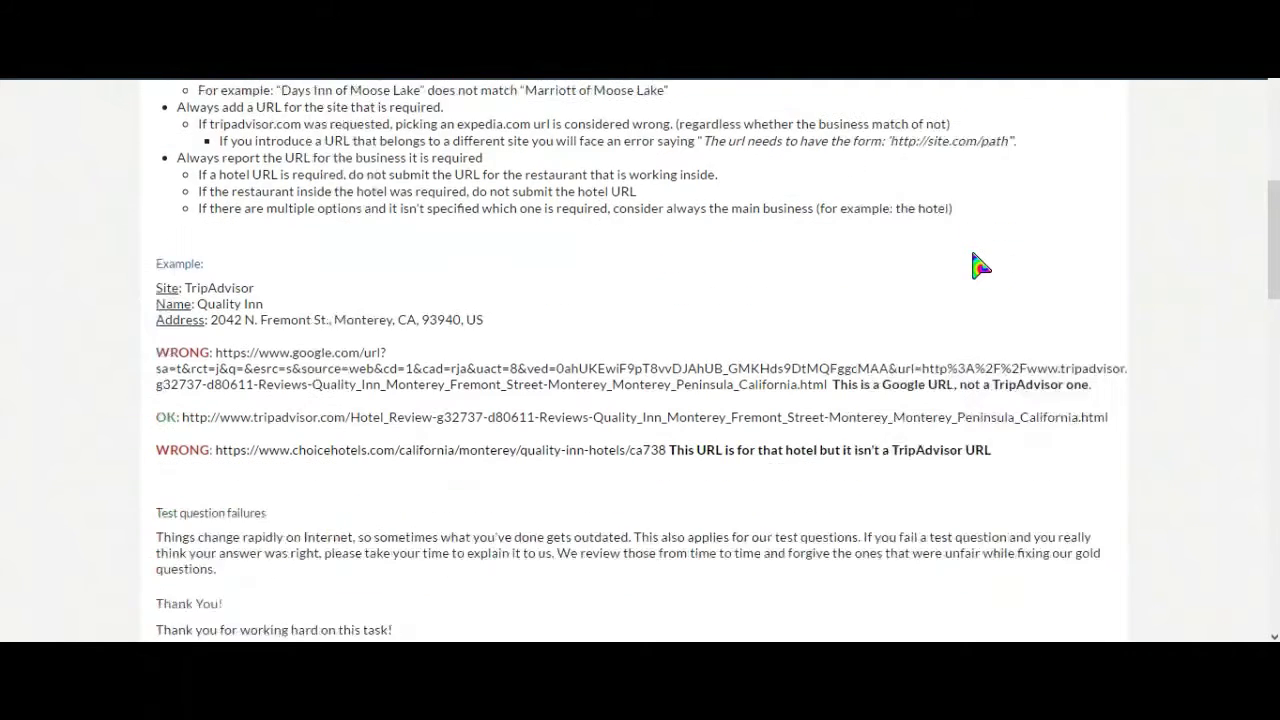
{"action": "scroll", "coordinate": [980, 265], "scroll_direction": "down", "scroll_amount": 3}
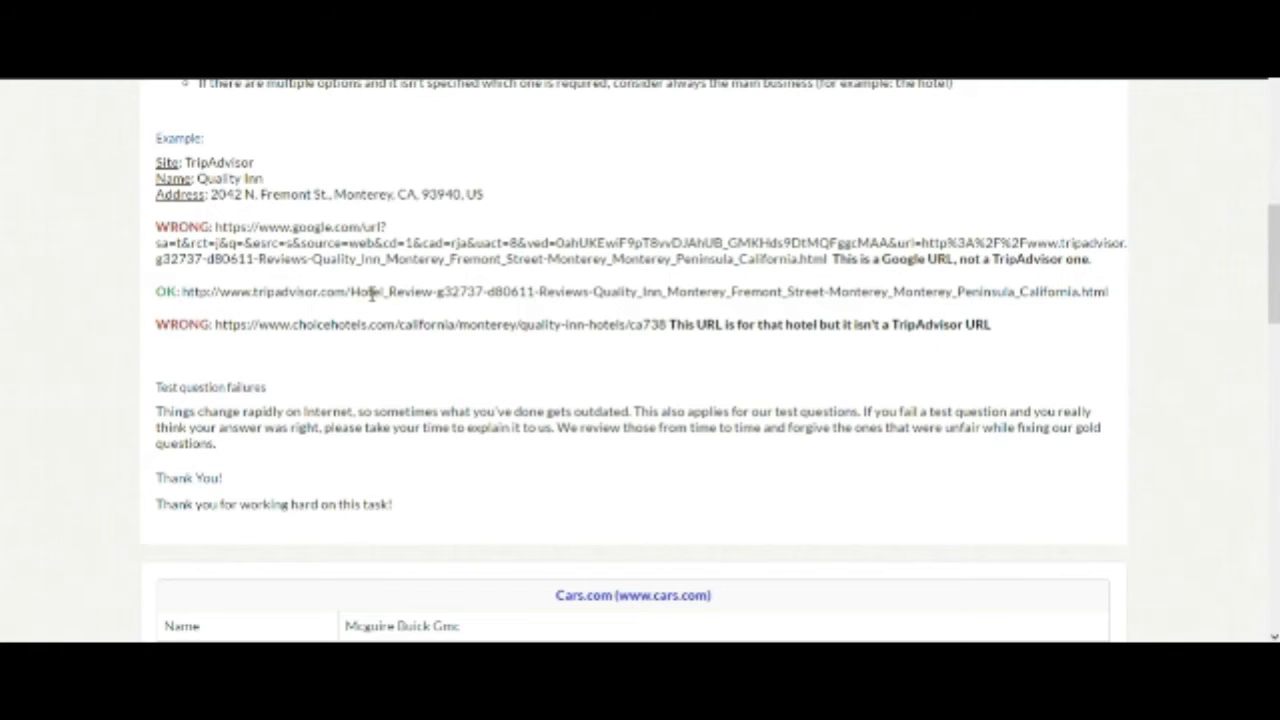
{"action": "scroll", "coordinate": [371, 292], "scroll_direction": "down", "scroll_amount": 4}
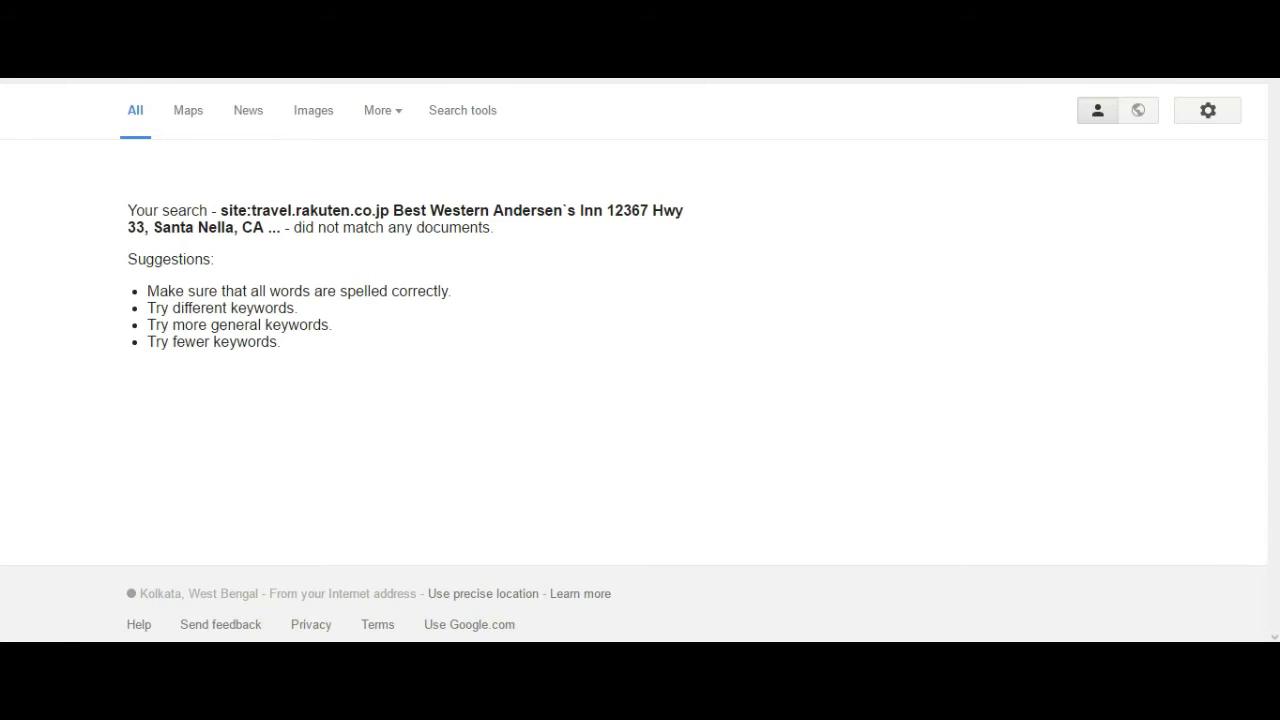
Leave the empty search and mark Best Western Andersen's Inn as not found
{"action": "key", "text": "ctrl+w"}
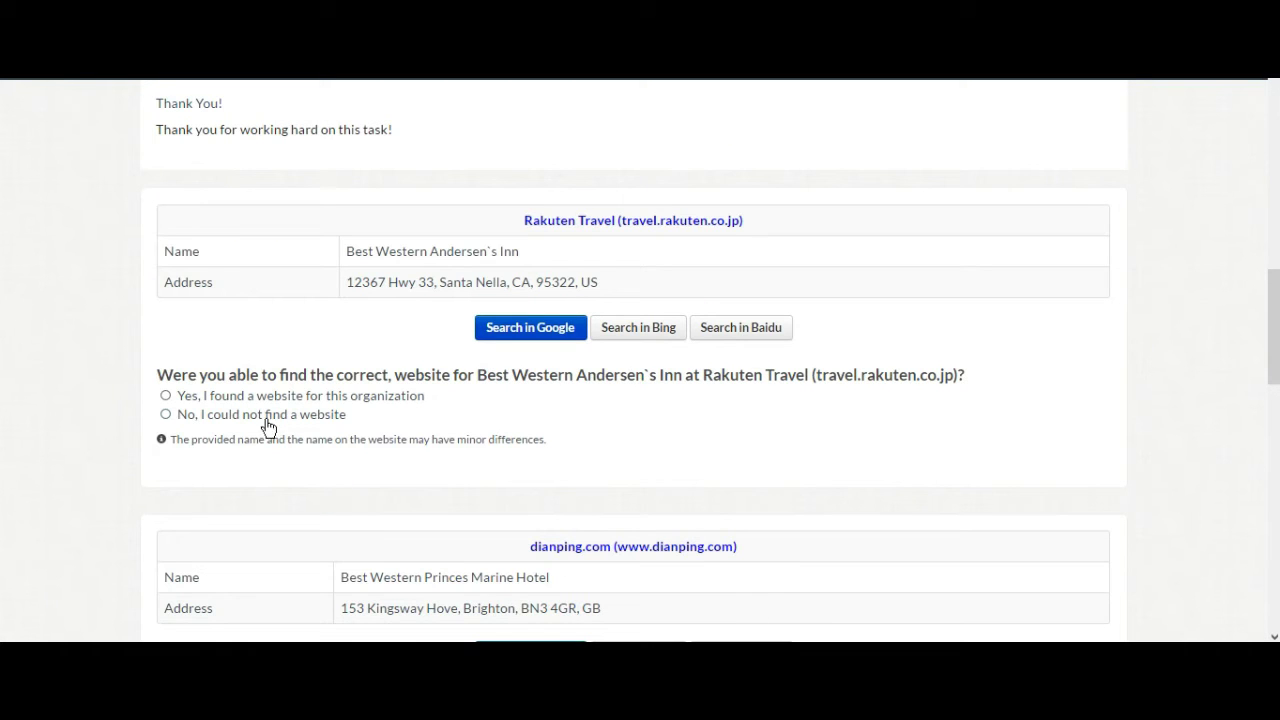
{"action": "left_click", "coordinate": [272, 414]}
{"action": "scroll", "coordinate": [65, 350], "scroll_direction": "down", "scroll_amount": 2}
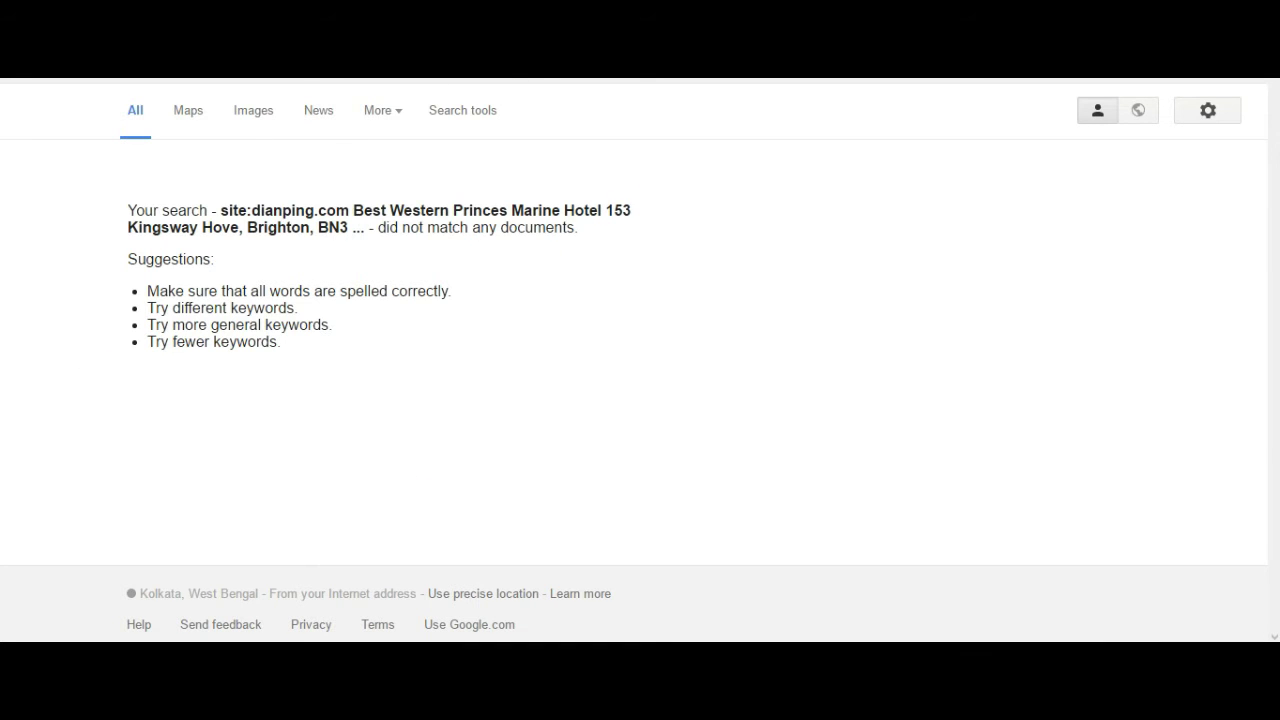
Mark Best Western Princes Marine Hotel and Best Western Lake Okeechobee as not found after empty searches
{"action": "key", "text": "ctrl+w"}
{"action": "left_click", "coordinate": [285, 459]}
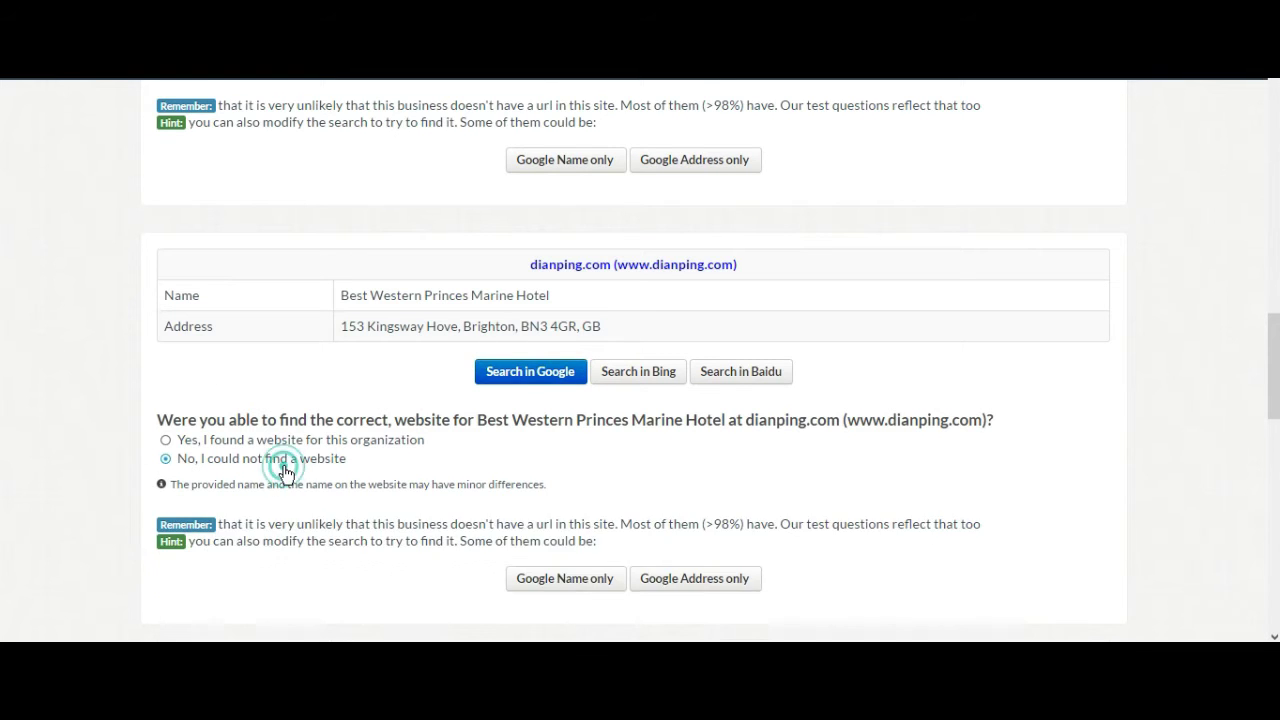
{"action": "scroll", "coordinate": [70, 345], "scroll_direction": "down", "scroll_amount": 2}
{"action": "scroll", "coordinate": [88, 320], "scroll_direction": "down", "scroll_amount": 2}
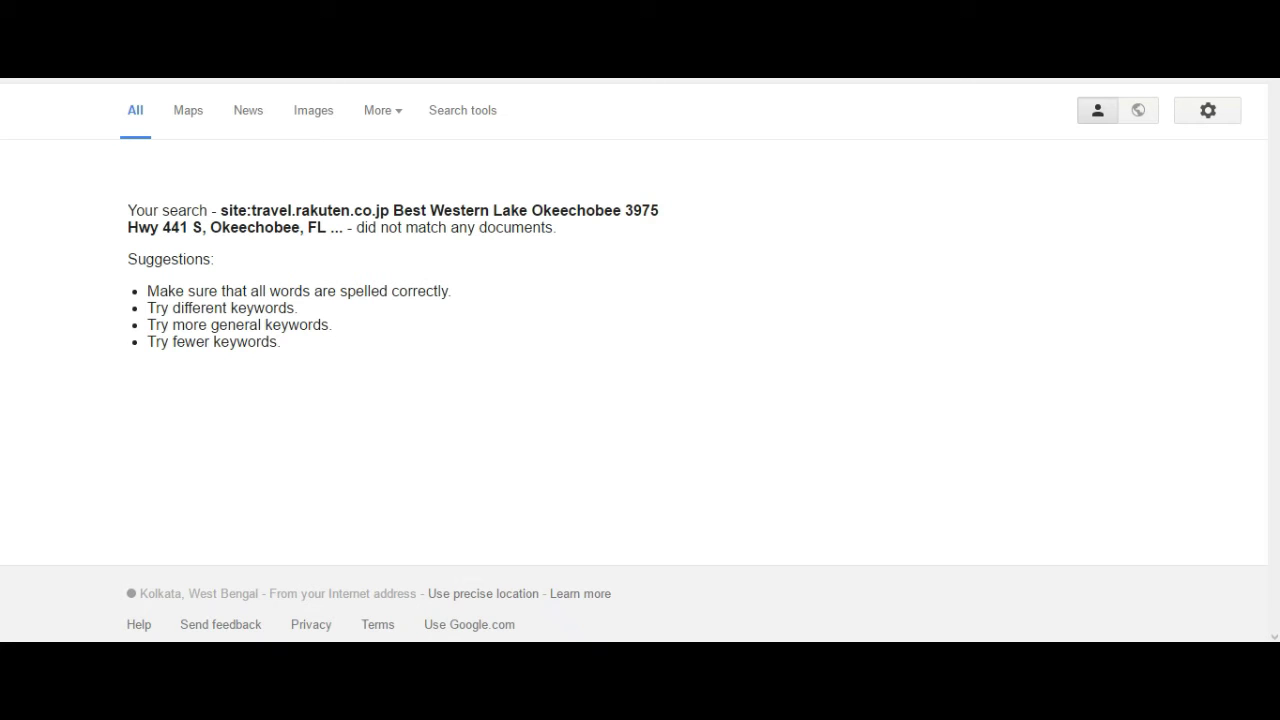
{"action": "key", "text": "ctrl+w"}
{"action": "left_click", "coordinate": [296, 412]}
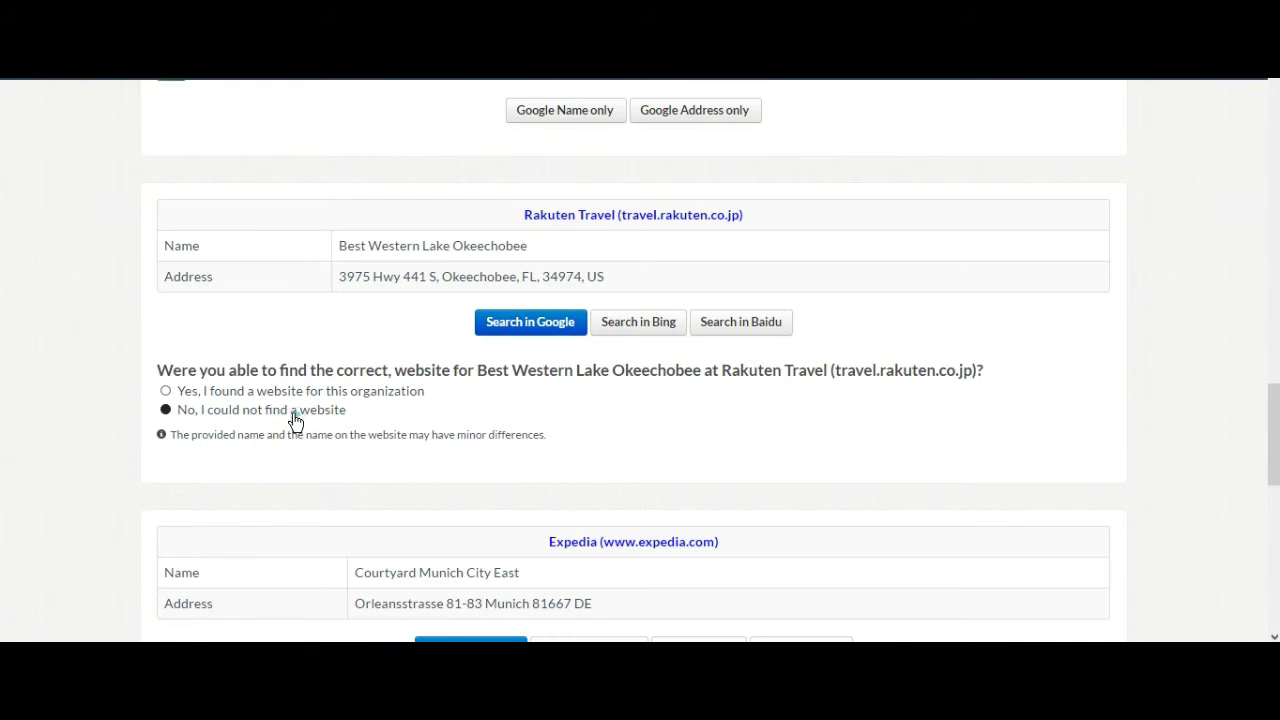
{"action": "scroll", "coordinate": [94, 351], "scroll_direction": "down", "scroll_amount": 2}
Open the top Expedia result, Courtyard München City Ost, to take its page URL
{"action": "scroll", "coordinate": [95, 350], "scroll_direction": "down", "scroll_amount": 3}
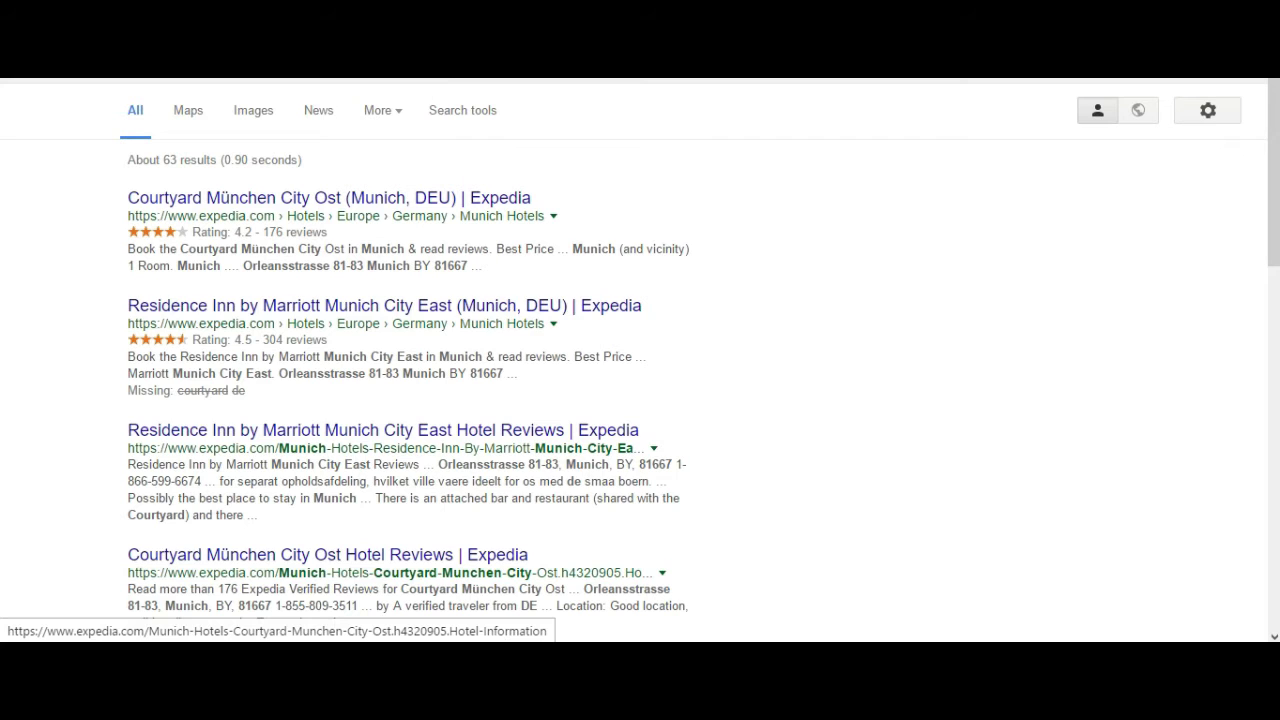
{"action": "left_click", "coordinate": [300, 199]}
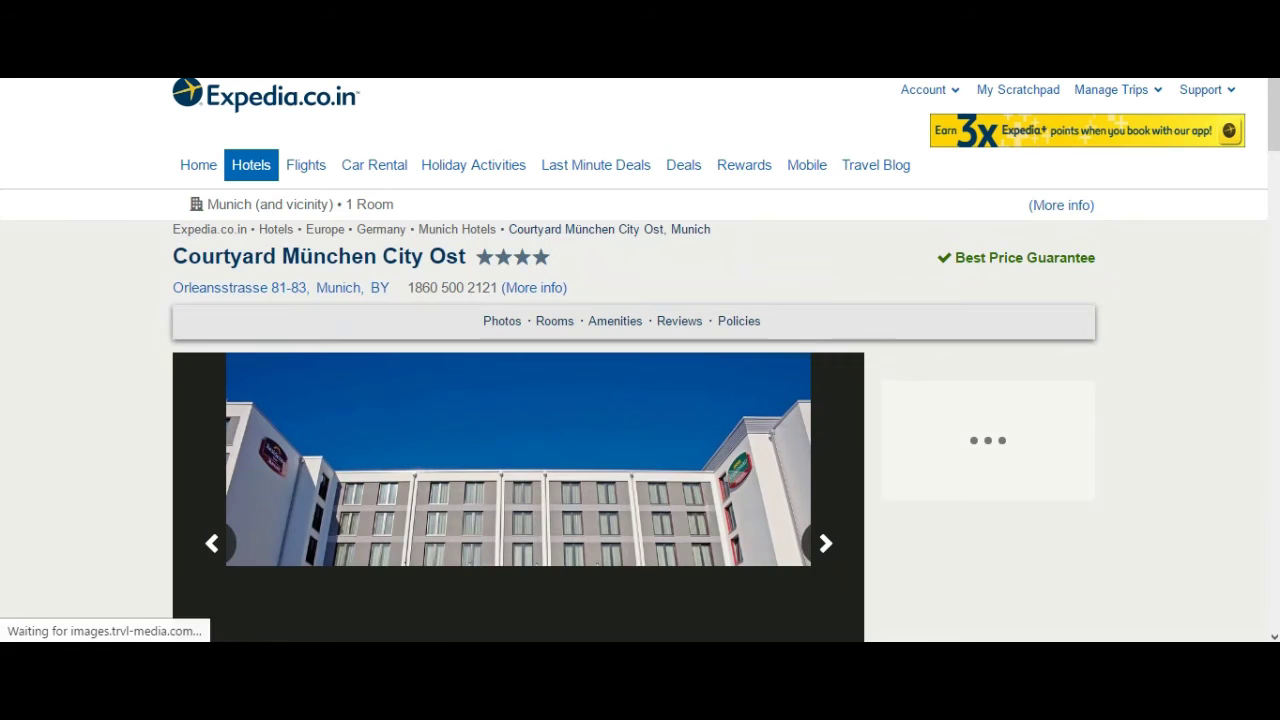
{"action": "right_click", "coordinate": [616, 12]}
Answer Courtyard Munich City East as found, pasting the copied Expedia hotel URL
{"action": "left_click", "coordinate": [660, 74]}
{"action": "key", "text": "ctrl+Tab"}
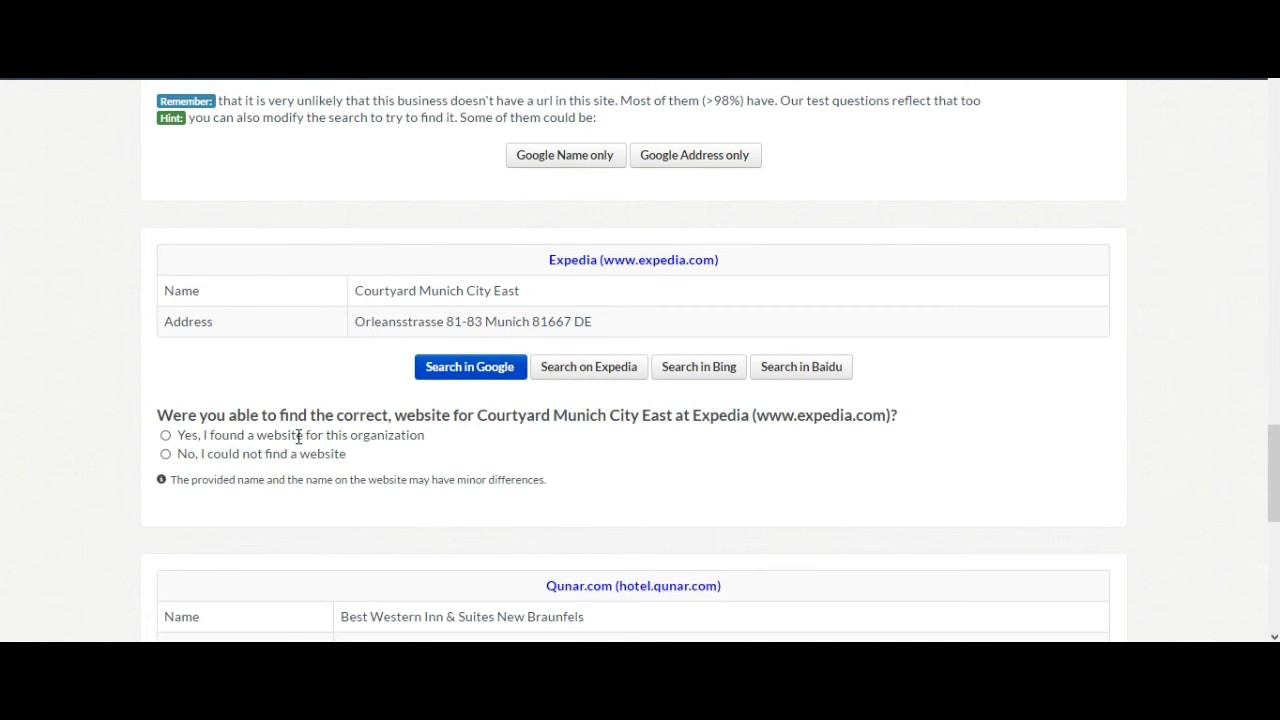
{"action": "left_click", "coordinate": [298, 437]}
{"action": "scroll", "coordinate": [236, 440], "scroll_direction": "down", "scroll_amount": 2}
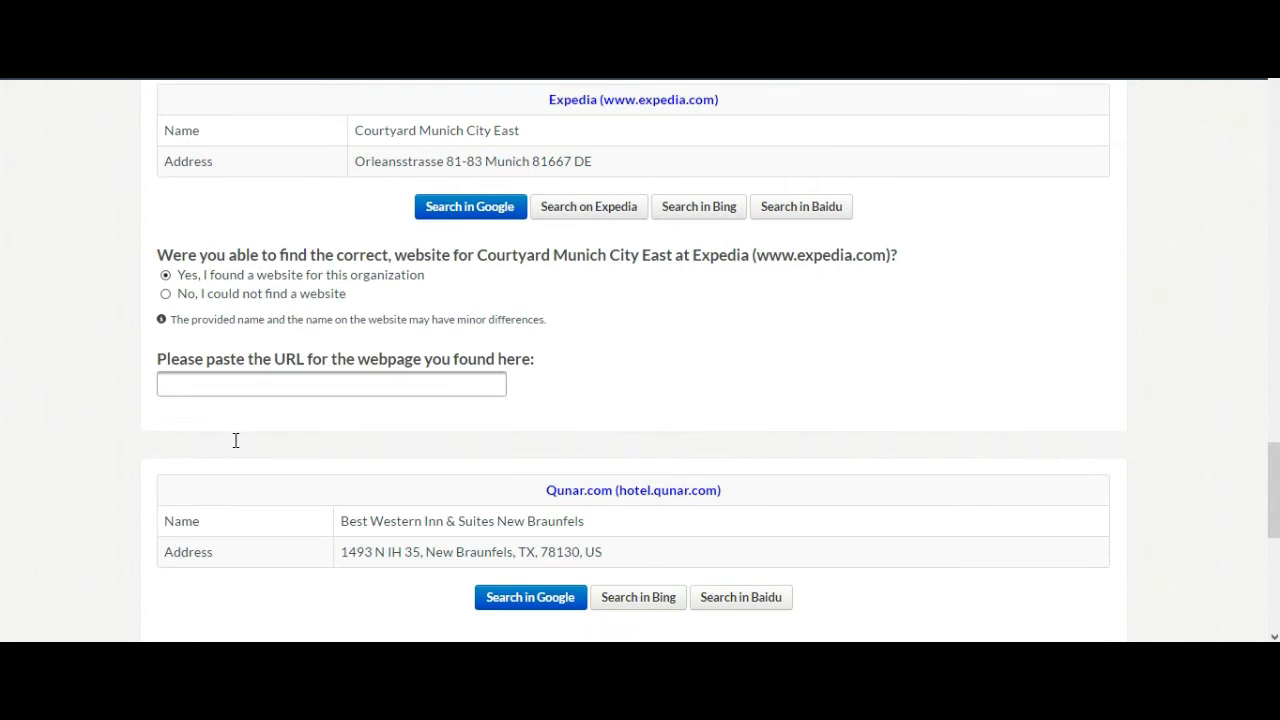
{"action": "left_click", "coordinate": [241, 387]}
{"action": "scroll", "coordinate": [241, 383], "scroll_direction": "down", "scroll_amount": 1}
{"action": "right_click", "coordinate": [241, 383]}
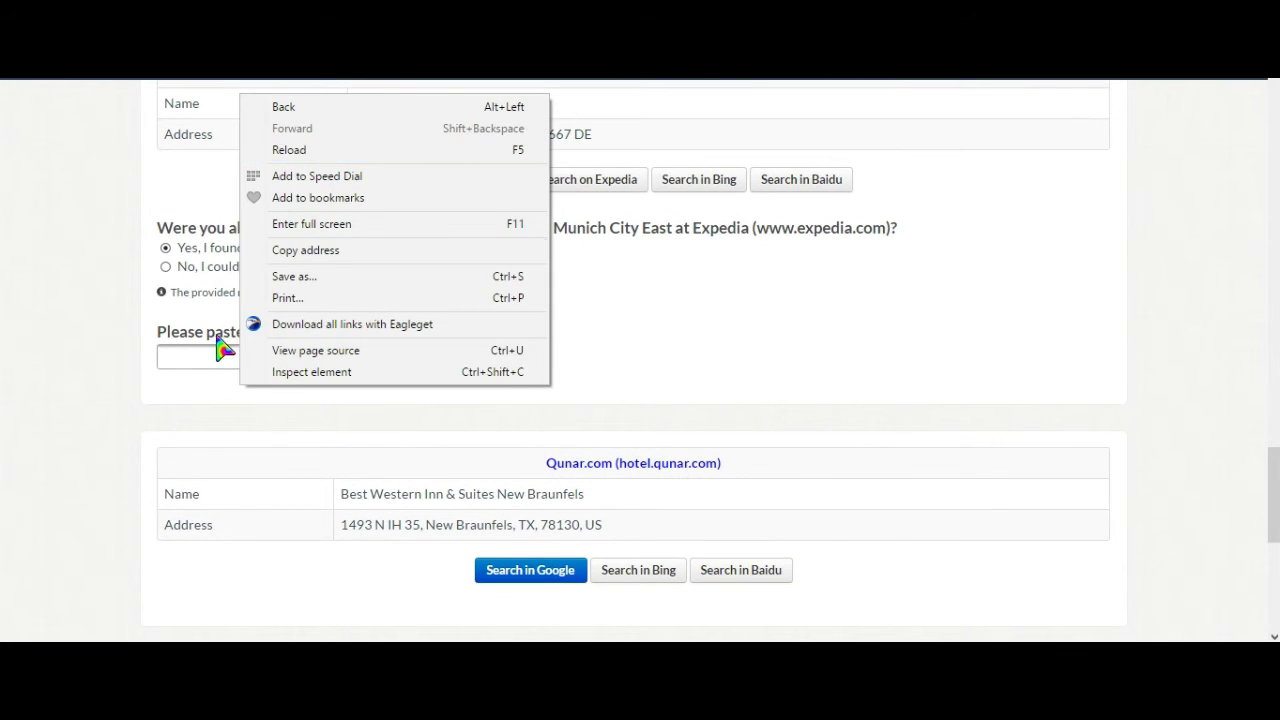
{"action": "left_click", "coordinate": [213, 353]}
{"action": "right_click", "coordinate": [252, 356]}
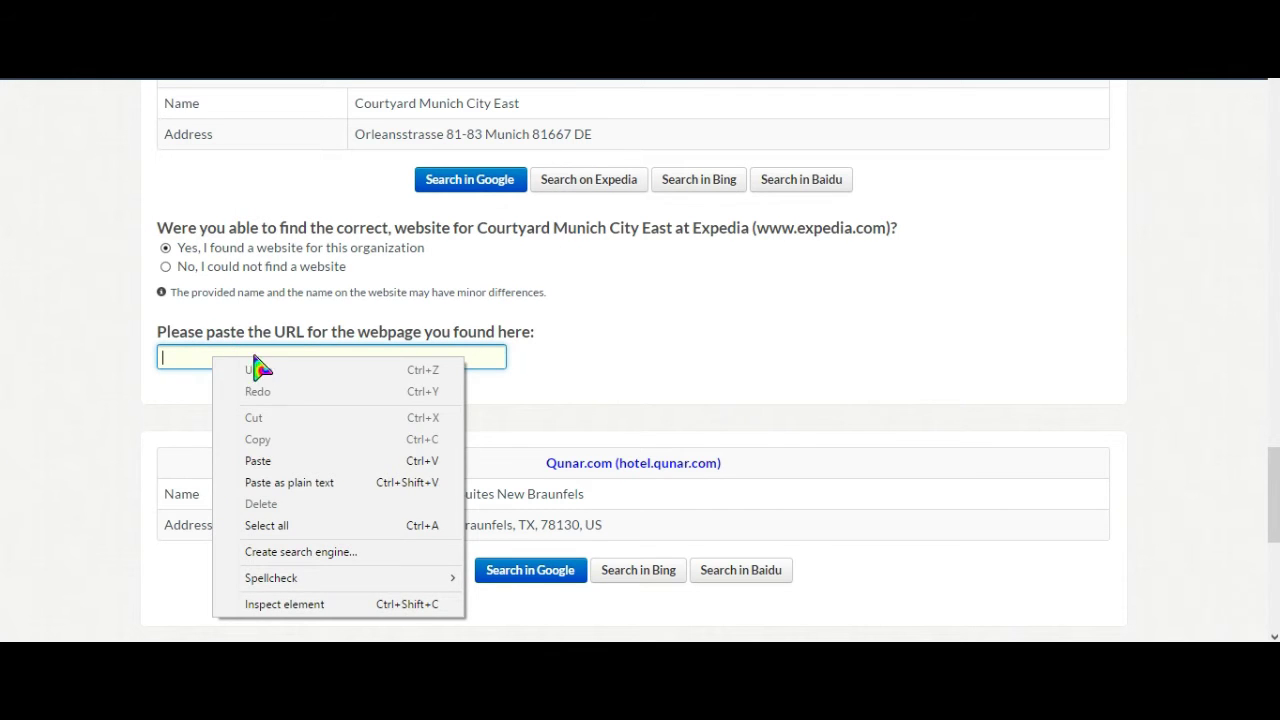
{"action": "left_click", "coordinate": [287, 457]}
{"action": "scroll", "coordinate": [529, 391], "scroll_direction": "down", "scroll_amount": 3}
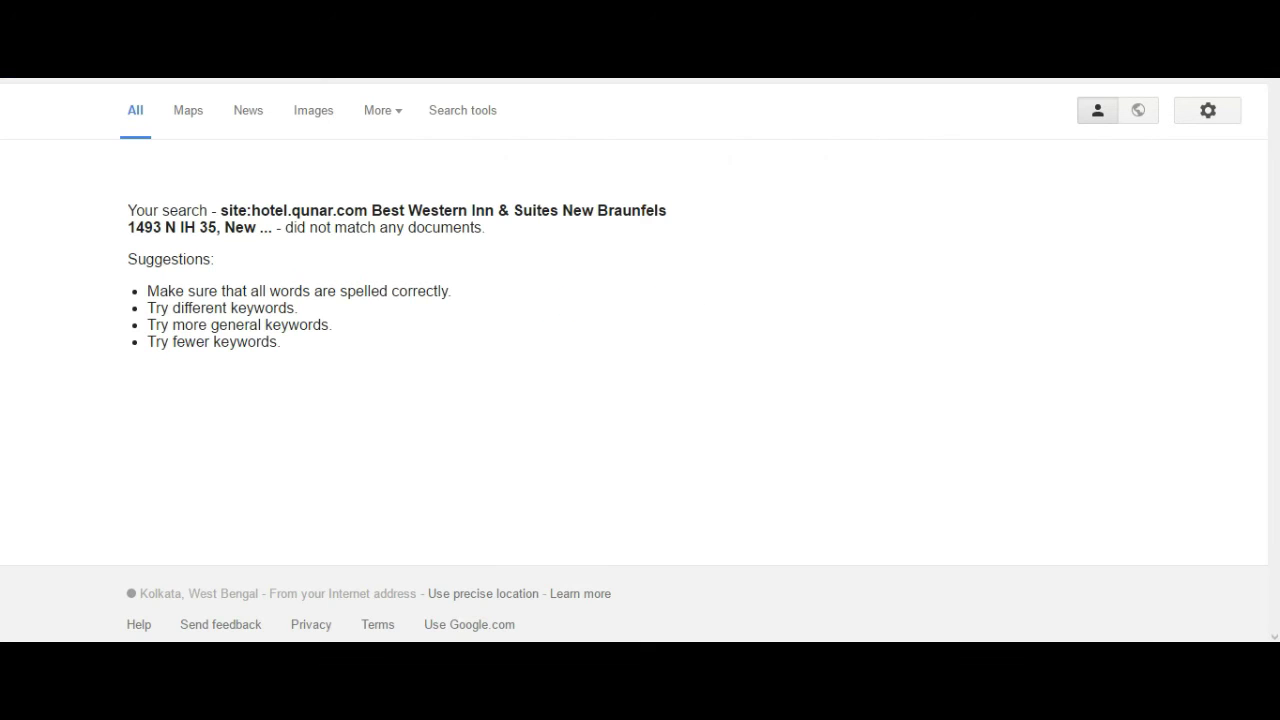
Mark Best Western Inn & Suites New Braunfels on Qunar as not found
{"action": "key", "text": "ctrl+w"}
{"action": "left_click", "coordinate": [245, 375]}
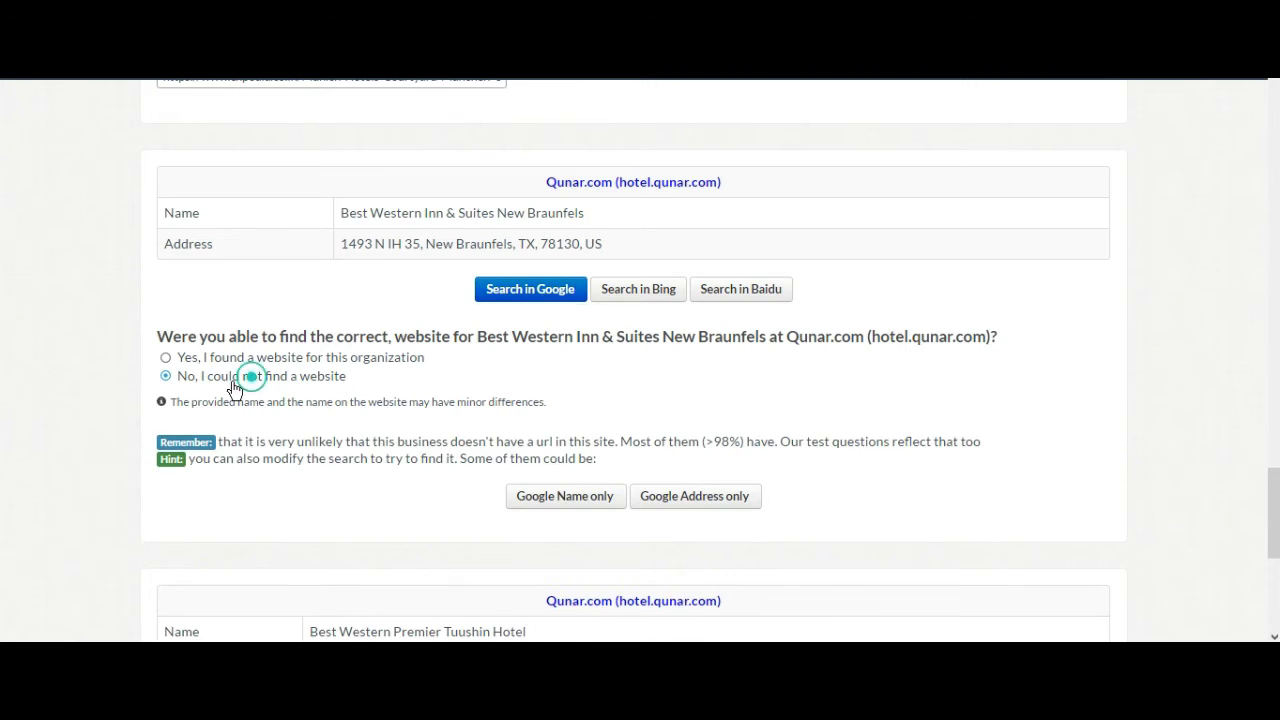
{"action": "scroll", "coordinate": [63, 363], "scroll_direction": "down", "scroll_amount": 3}
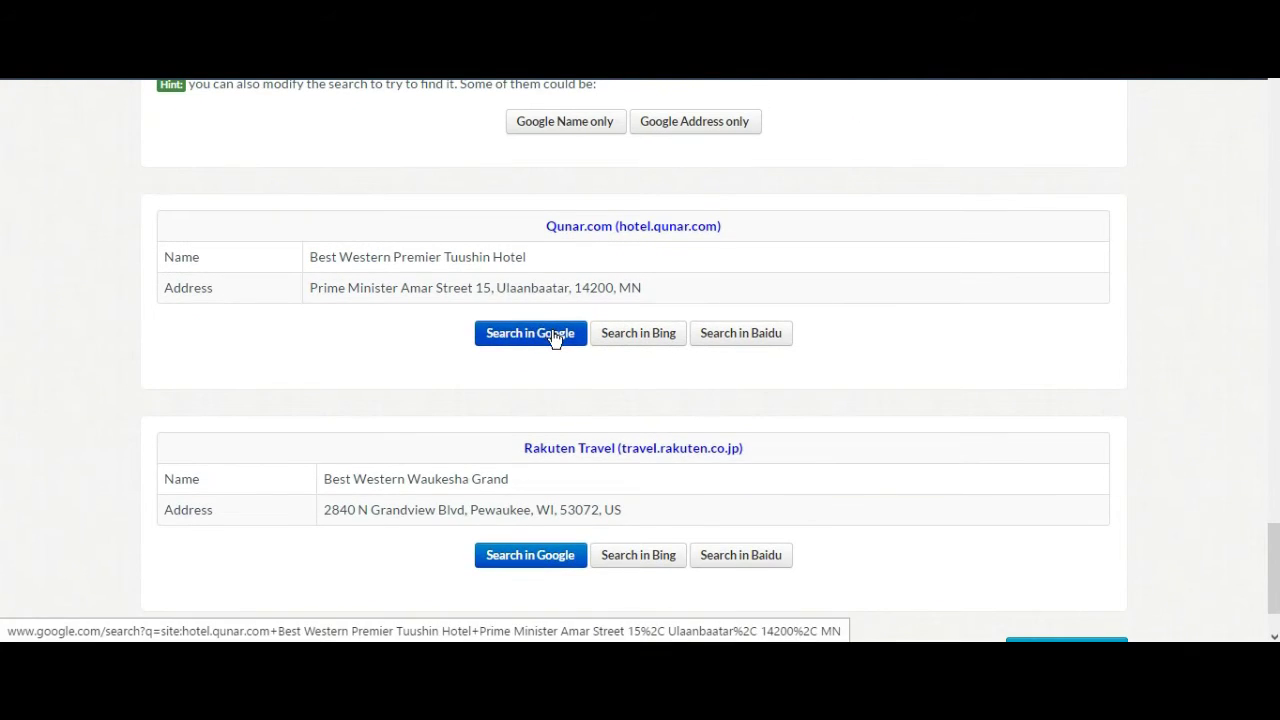
Run the Google site search of hotel.qunar.com for Best Western Premier Tuushin Hotel
{"action": "left_click", "coordinate": [520, 335]}
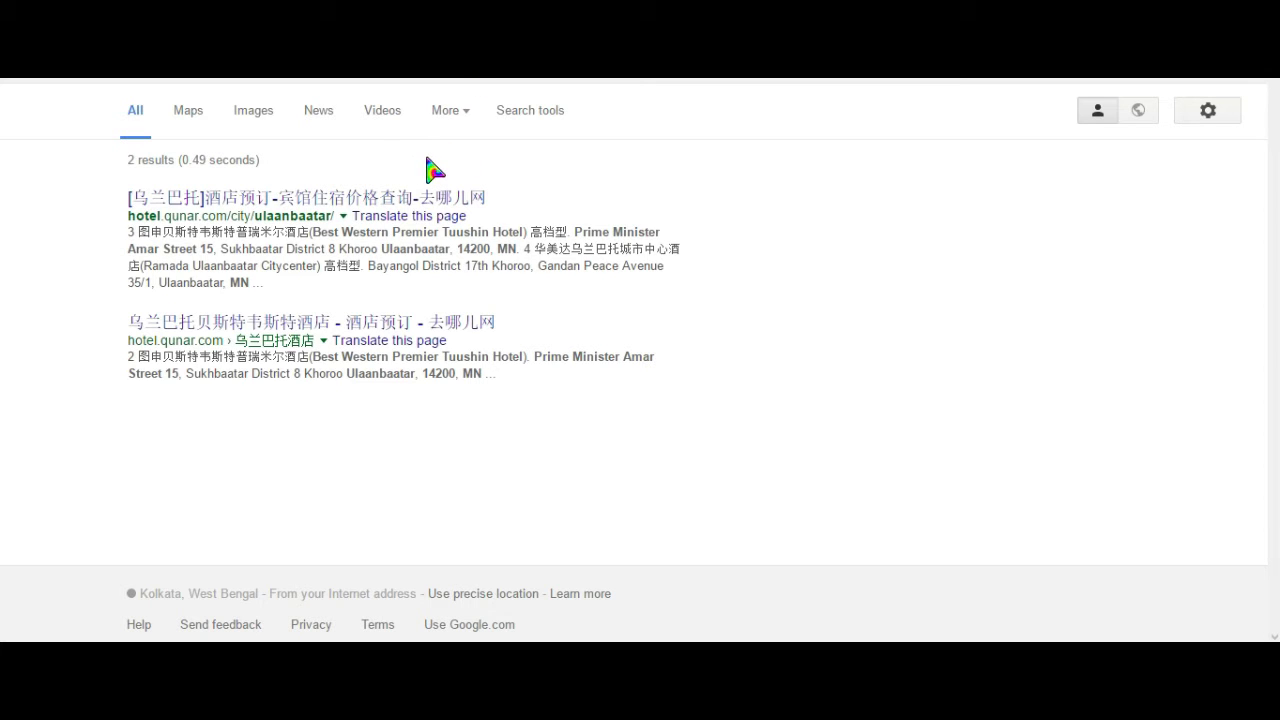
Open Best Western Premier Tuushin Hotel from Qunar's Ulaanbaatar results to take its page URL
{"action": "left_click", "coordinate": [406, 210]}
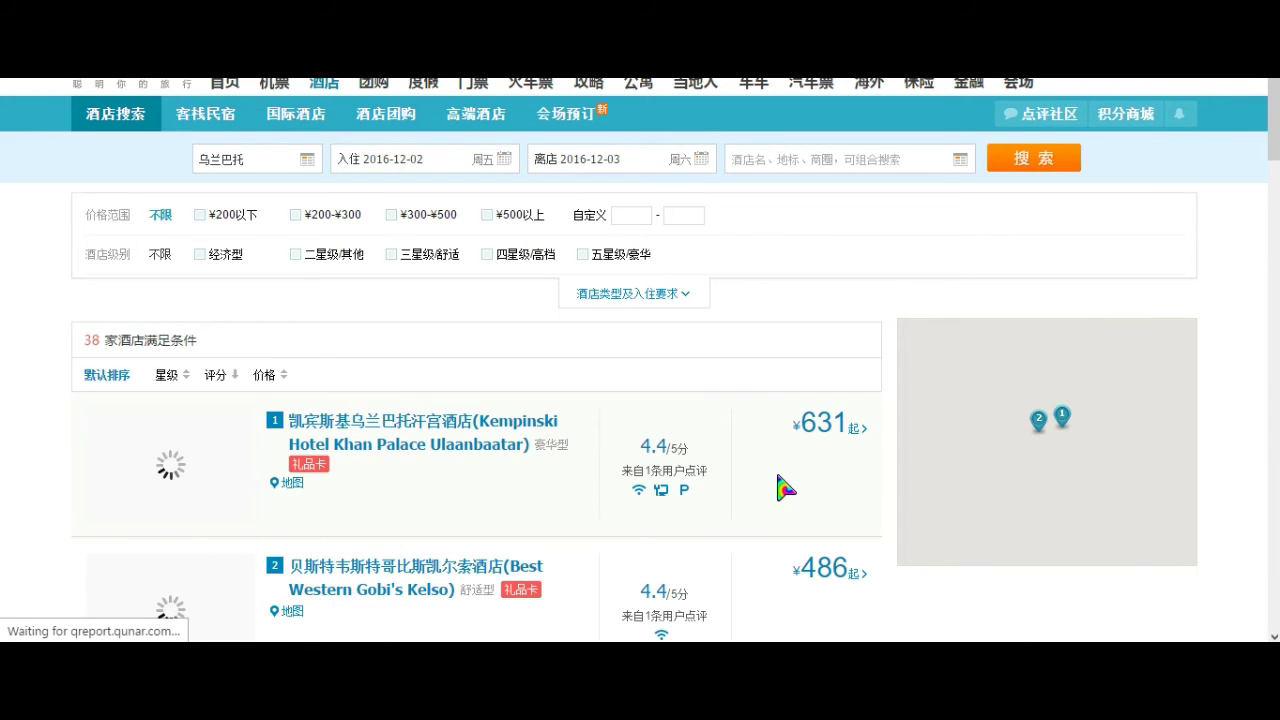
{"action": "scroll", "coordinate": [775, 471], "scroll_direction": "down", "scroll_amount": 3}
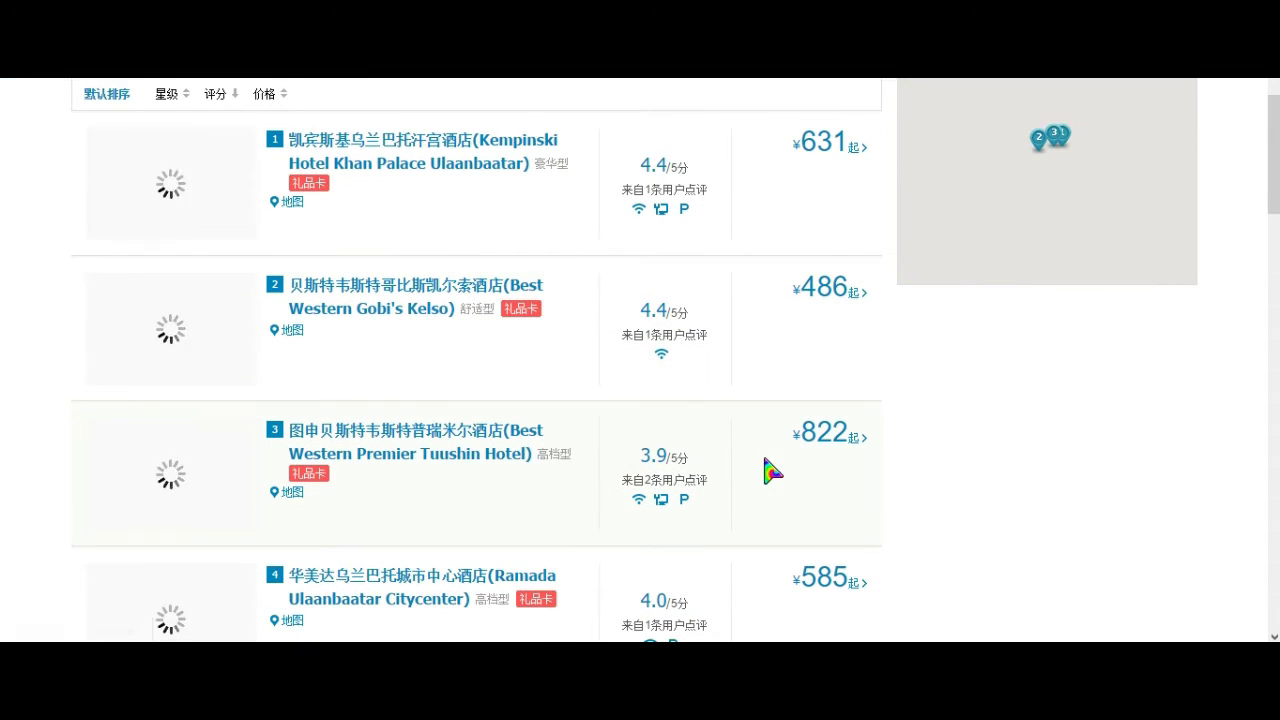
{"action": "scroll", "coordinate": [720, 455], "scroll_direction": "down", "scroll_amount": 1}
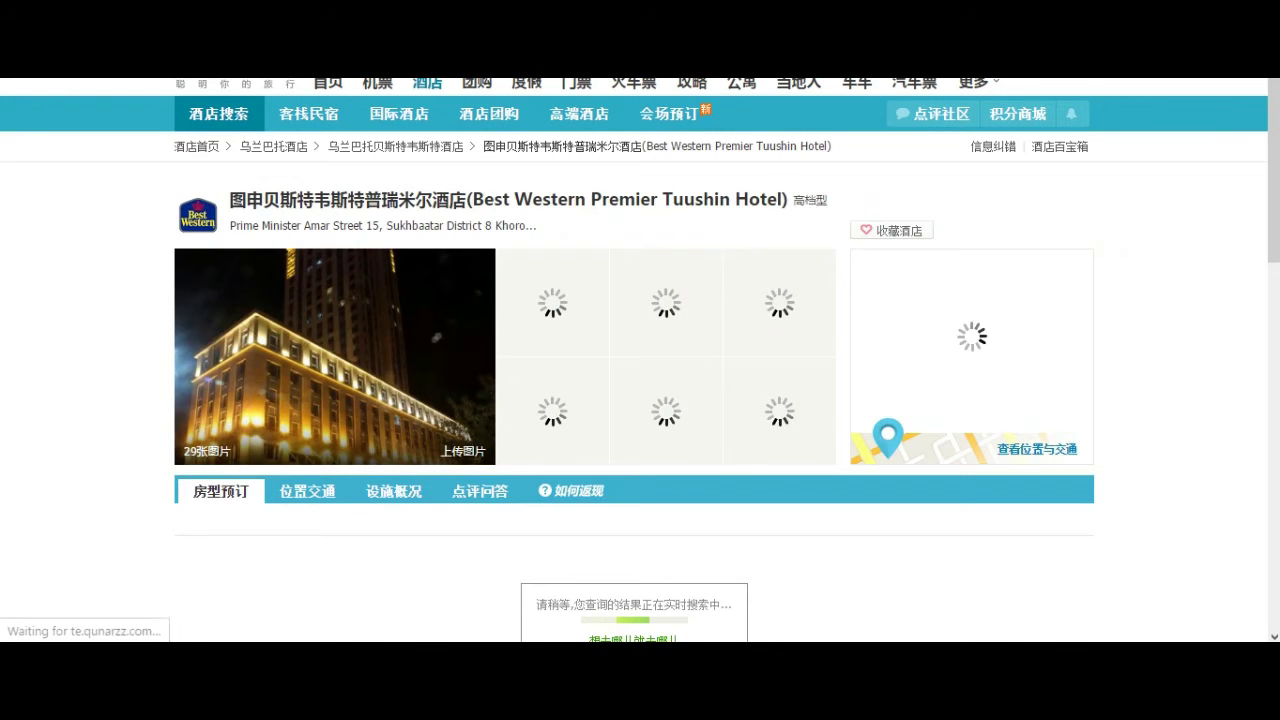
{"action": "right_click", "coordinate": [458, 79]}
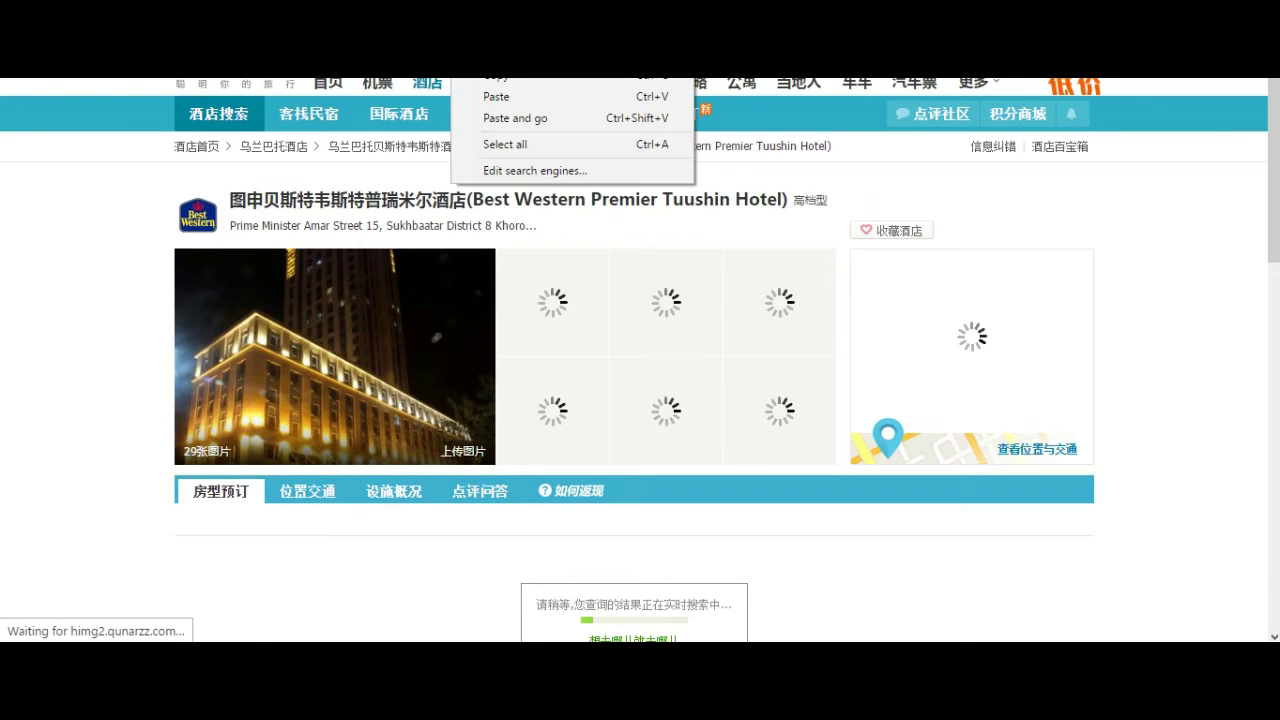
Answer Tuushin Hotel as found, pasting its Qunar hotel page URL
{"action": "left_click", "coordinate": [500, 94]}
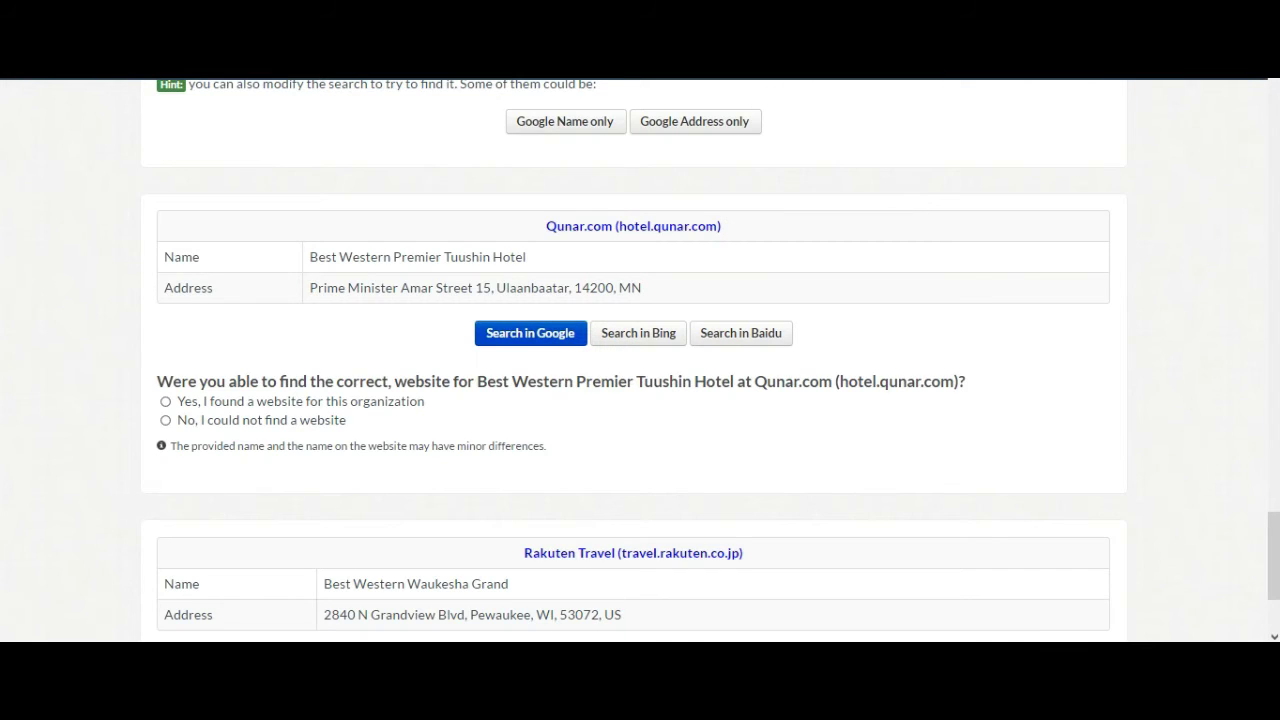
{"action": "left_click", "coordinate": [278, 405]}
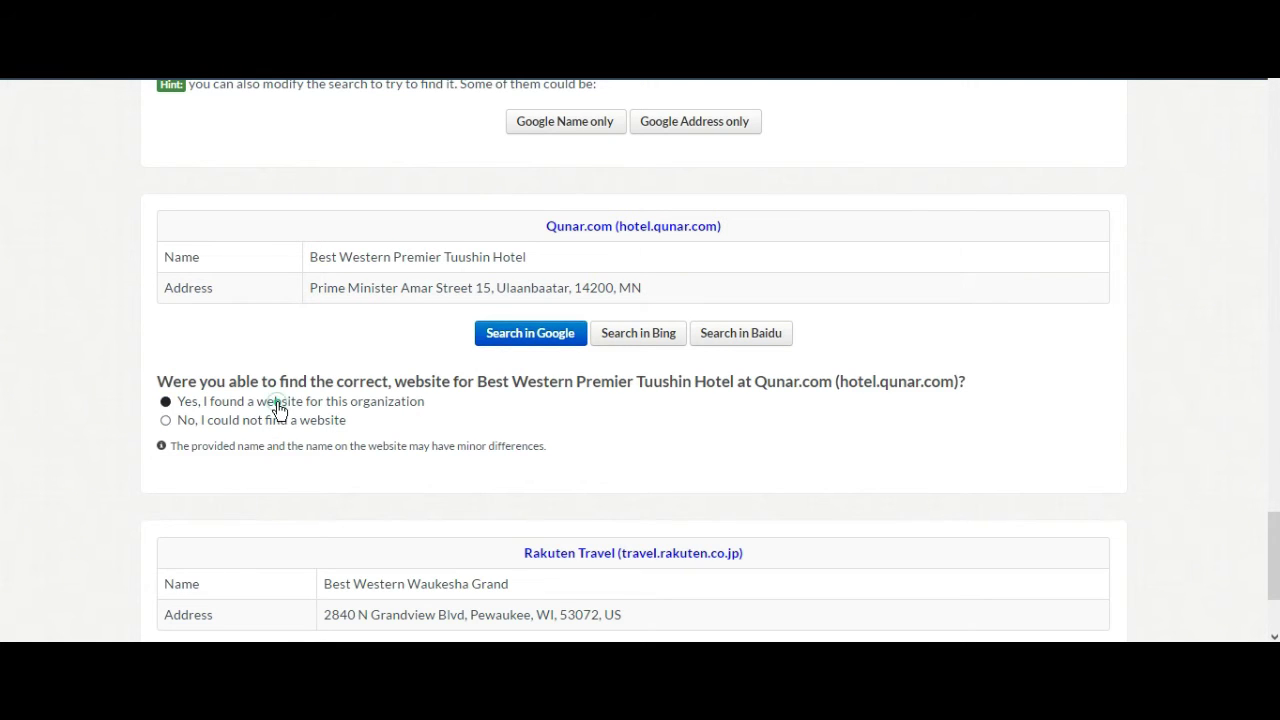
{"action": "left_click", "coordinate": [355, 510]}
{"action": "right_click", "coordinate": [358, 510]}
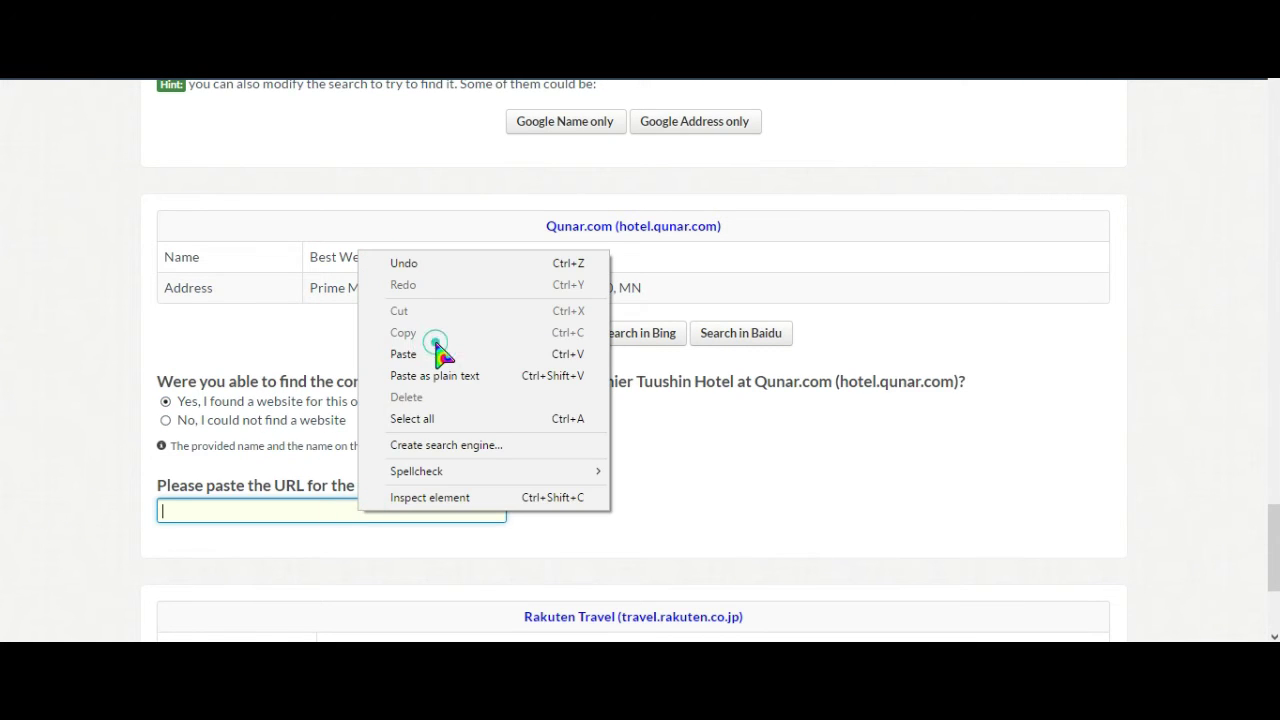
{"action": "left_click", "coordinate": [441, 352]}
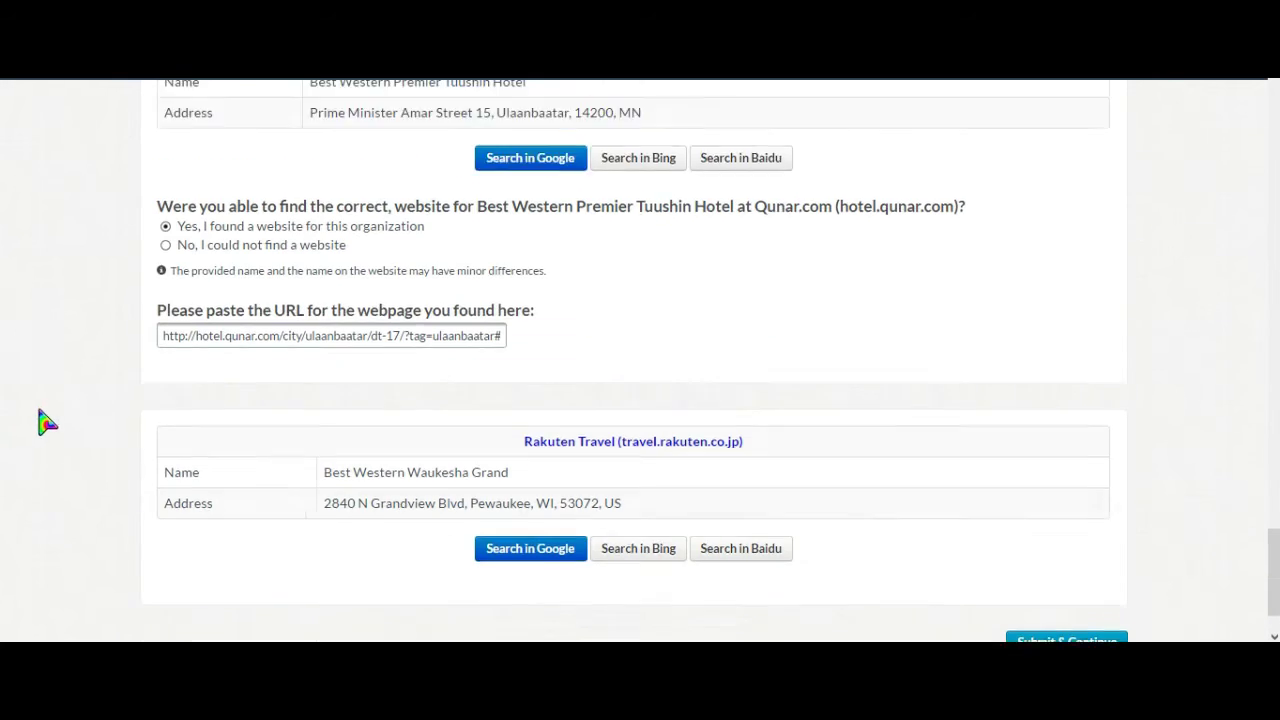
{"action": "scroll", "coordinate": [47, 423], "scroll_direction": "down", "scroll_amount": 2}
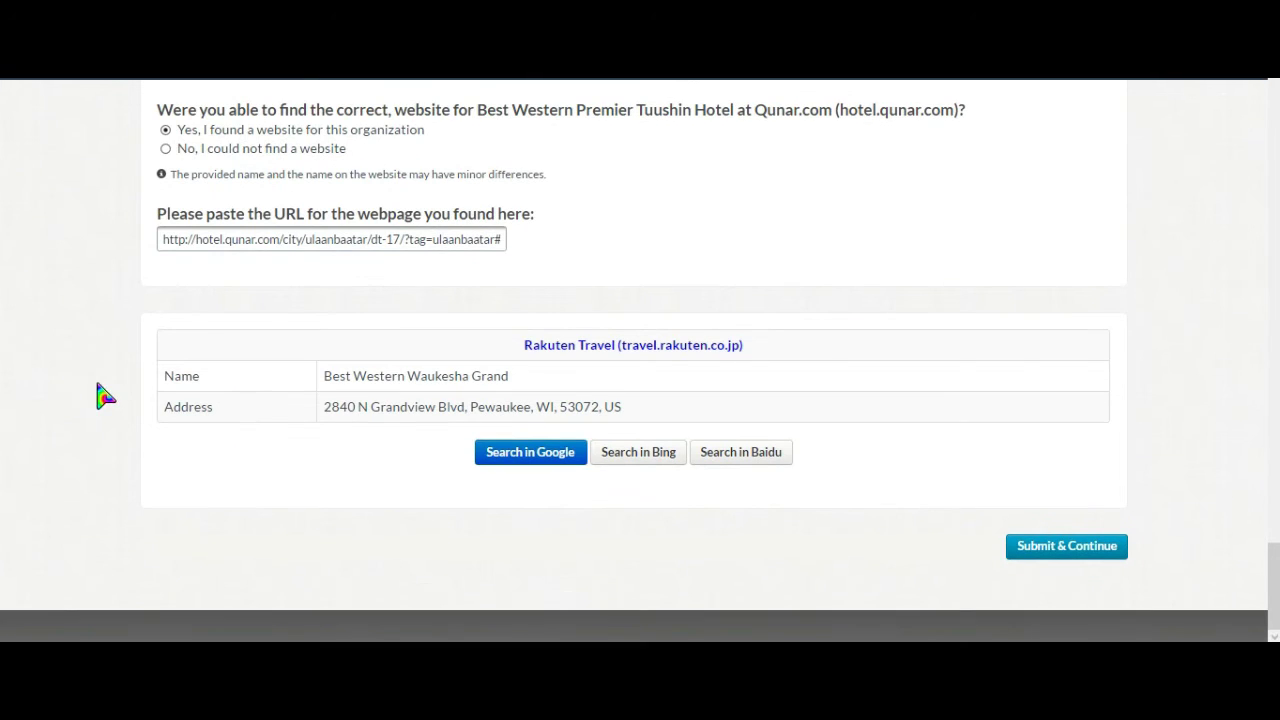
Search Rakuten for Best Western Waukesha Grand and mark it not found
{"action": "left_click", "coordinate": [543, 462]}
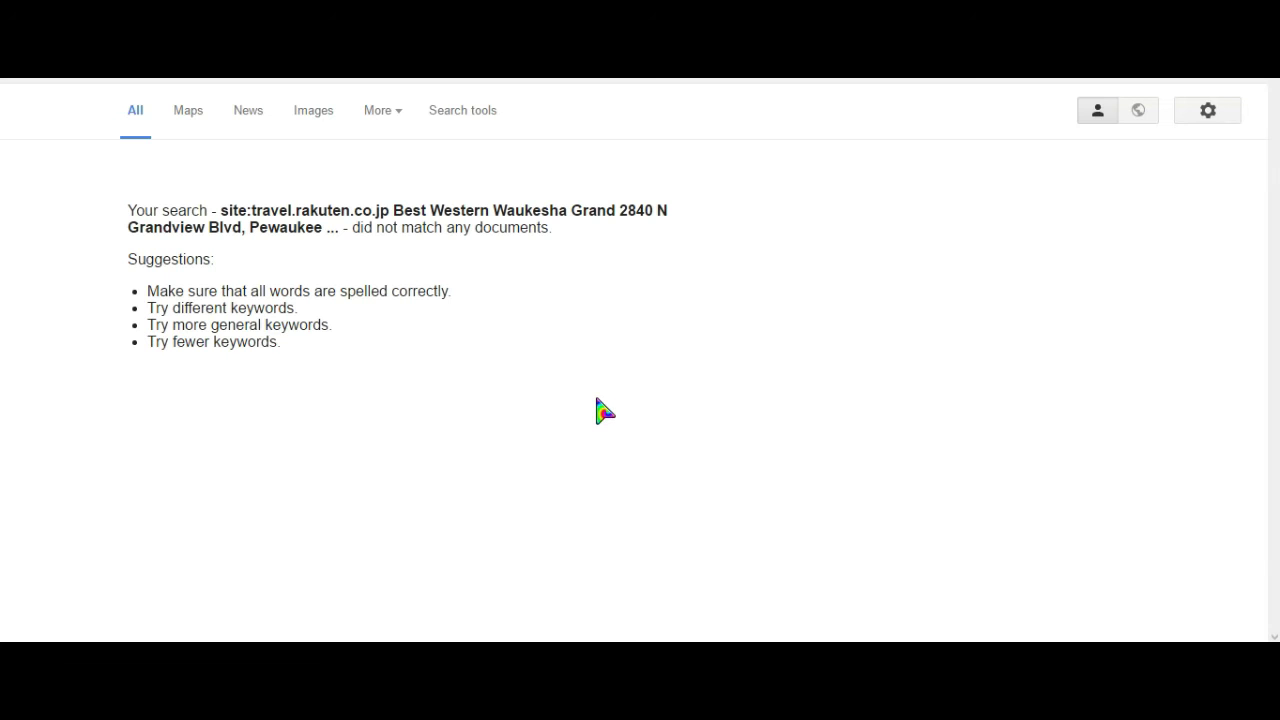
{"action": "key", "text": "ctrl+w"}
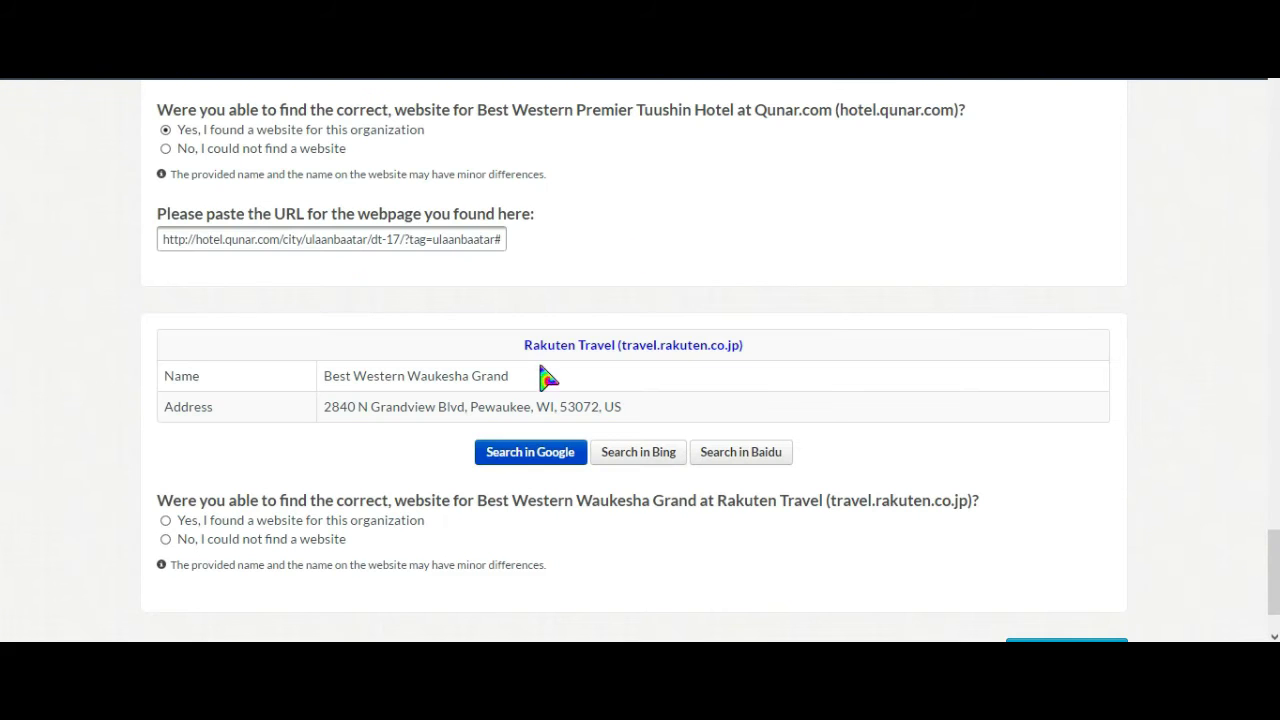
{"action": "left_click", "coordinate": [323, 539]}
Submit the batch and scroll the new page to the Mcguire Buick Gmc Cars.com item
{"action": "scroll", "coordinate": [830, 548], "scroll_direction": "down", "scroll_amount": 3}
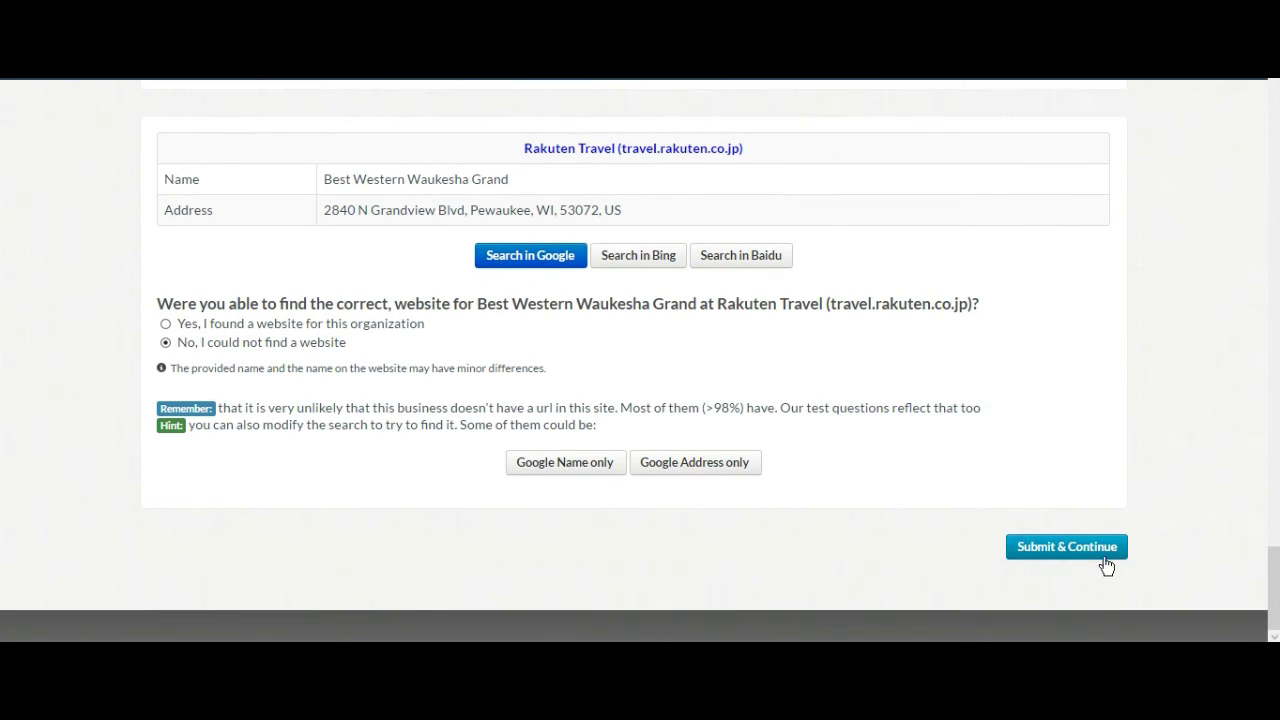
{"action": "left_click", "coordinate": [1100, 558]}
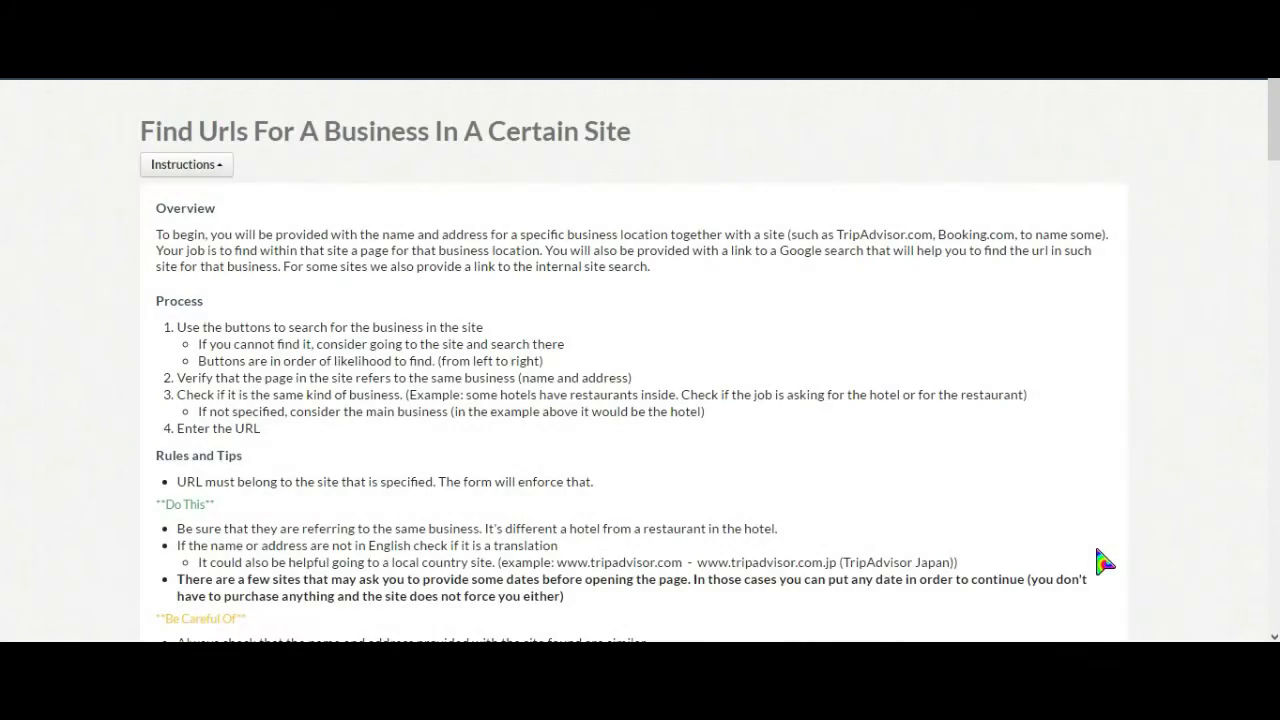
{"action": "scroll", "coordinate": [194, 389], "scroll_direction": "down", "scroll_amount": 10}
{"action": "scroll", "coordinate": [97, 343], "scroll_direction": "down", "scroll_amount": 1}
{"action": "scroll", "coordinate": [97, 343], "scroll_direction": "down", "scroll_amount": 2}
{"action": "scroll", "coordinate": [97, 343], "scroll_direction": "down", "scroll_amount": 1}
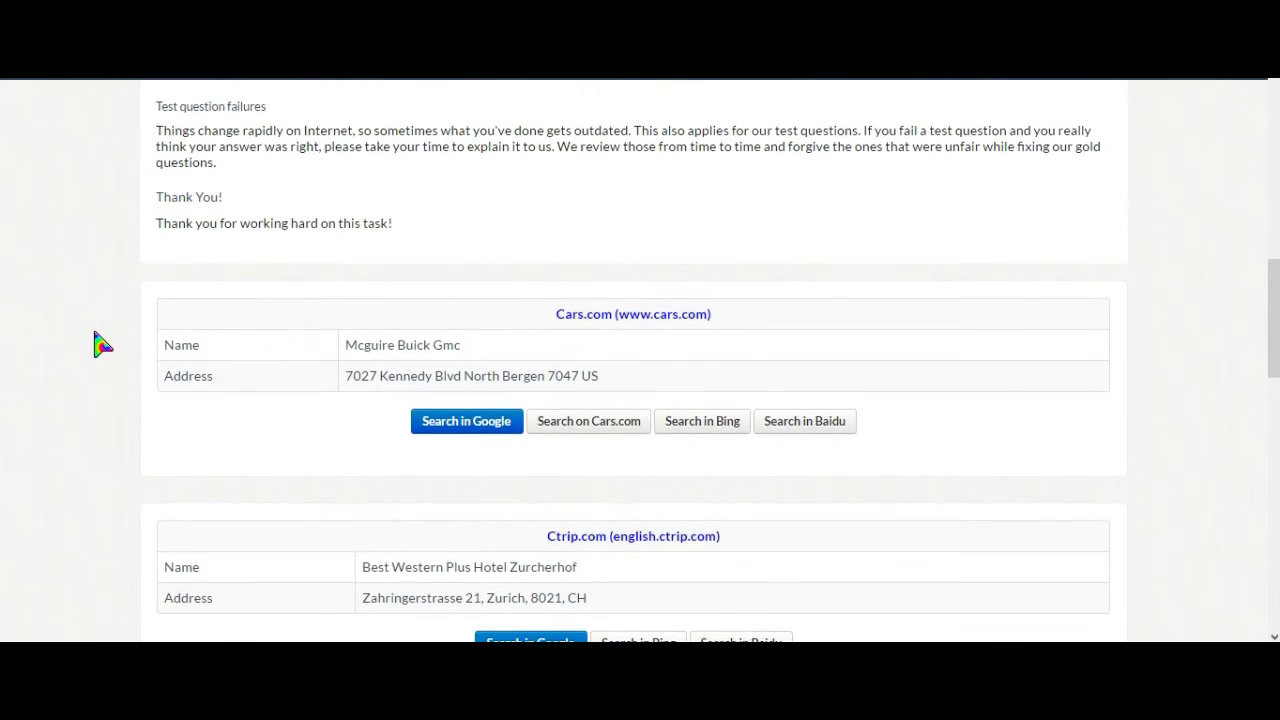
{"action": "scroll", "coordinate": [97, 343], "scroll_direction": "down", "scroll_amount": 1}
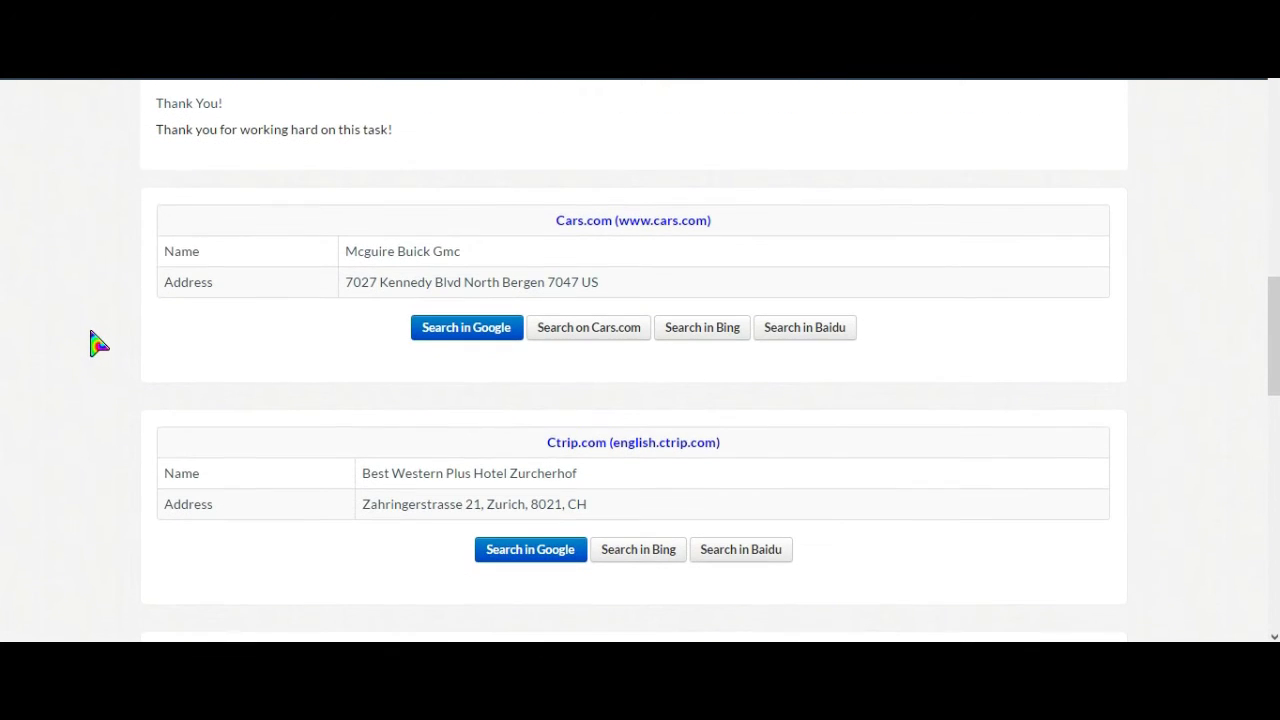
Find the McGuire Buick GMC dealer page on Cars.com via Google and copy its URL
{"action": "left_click", "coordinate": [620, 221]}
{"action": "left_click", "coordinate": [476, 338]}
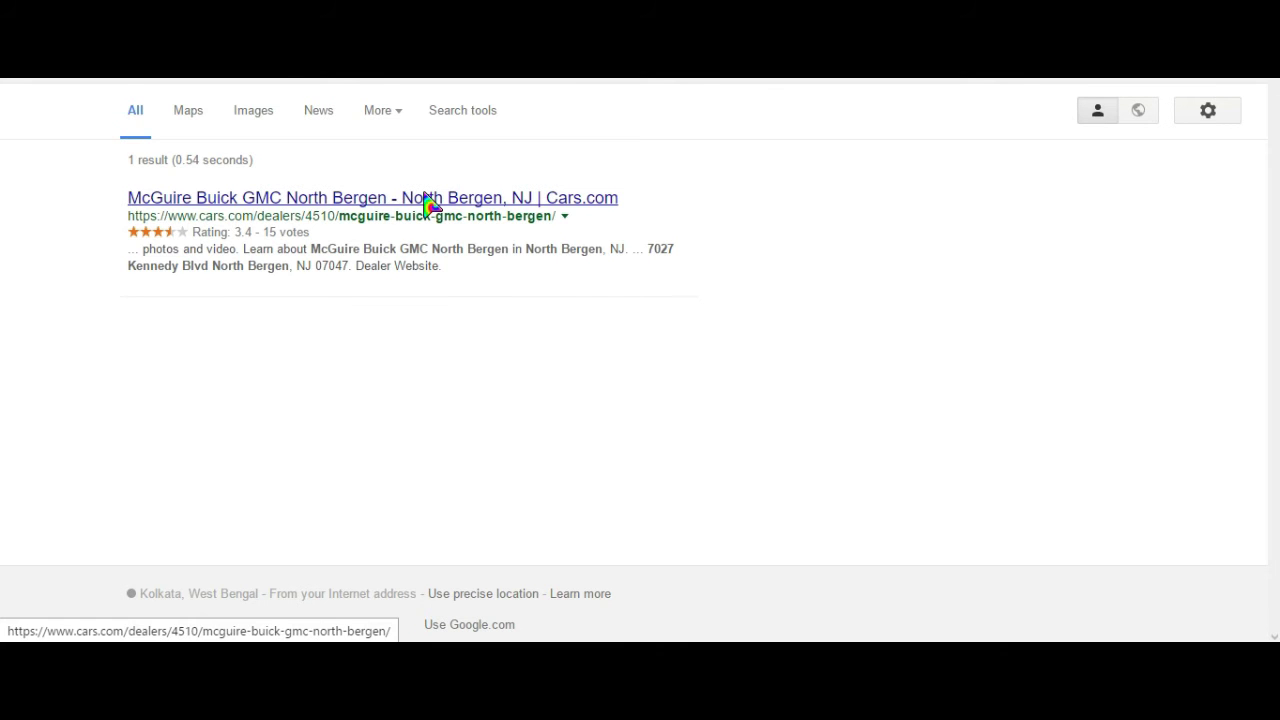
{"action": "left_click", "coordinate": [425, 200]}
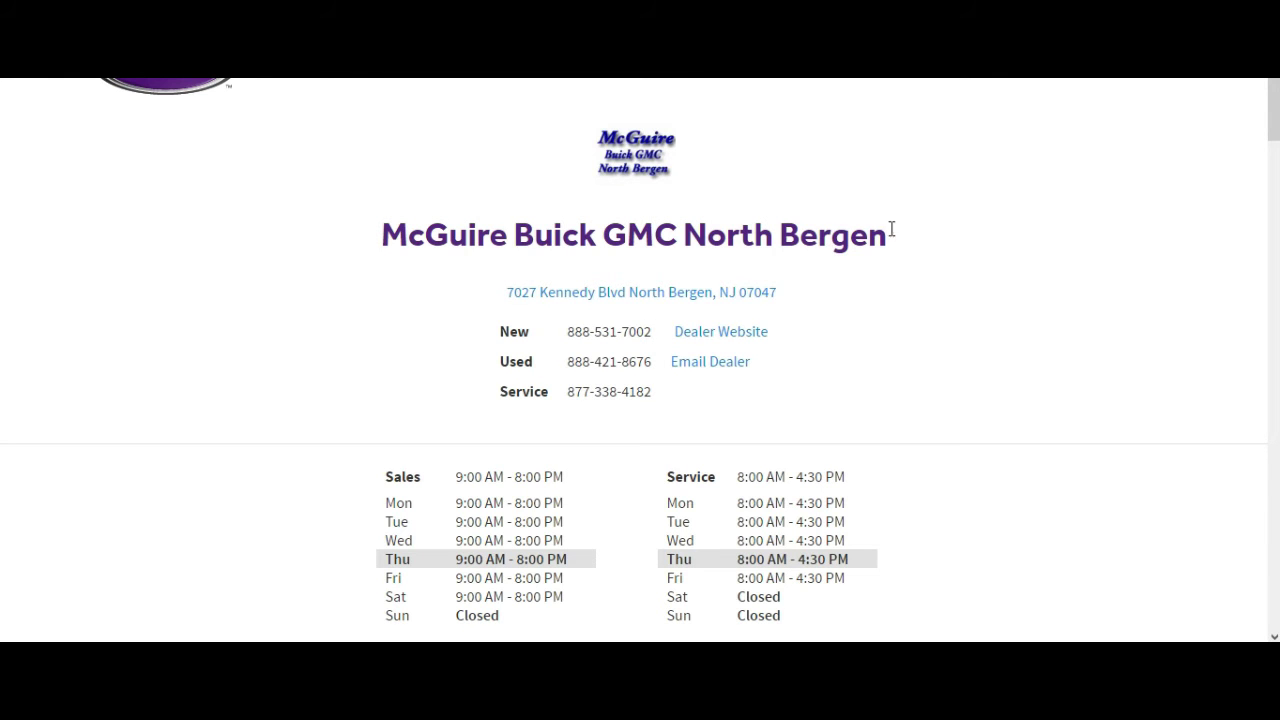
{"action": "scroll", "coordinate": [1029, 260], "scroll_direction": "down", "scroll_amount": 3}
{"action": "scroll", "coordinate": [1029, 260], "scroll_direction": "down", "scroll_amount": 2}
{"action": "scroll", "coordinate": [1029, 260], "scroll_direction": "down", "scroll_amount": 3}
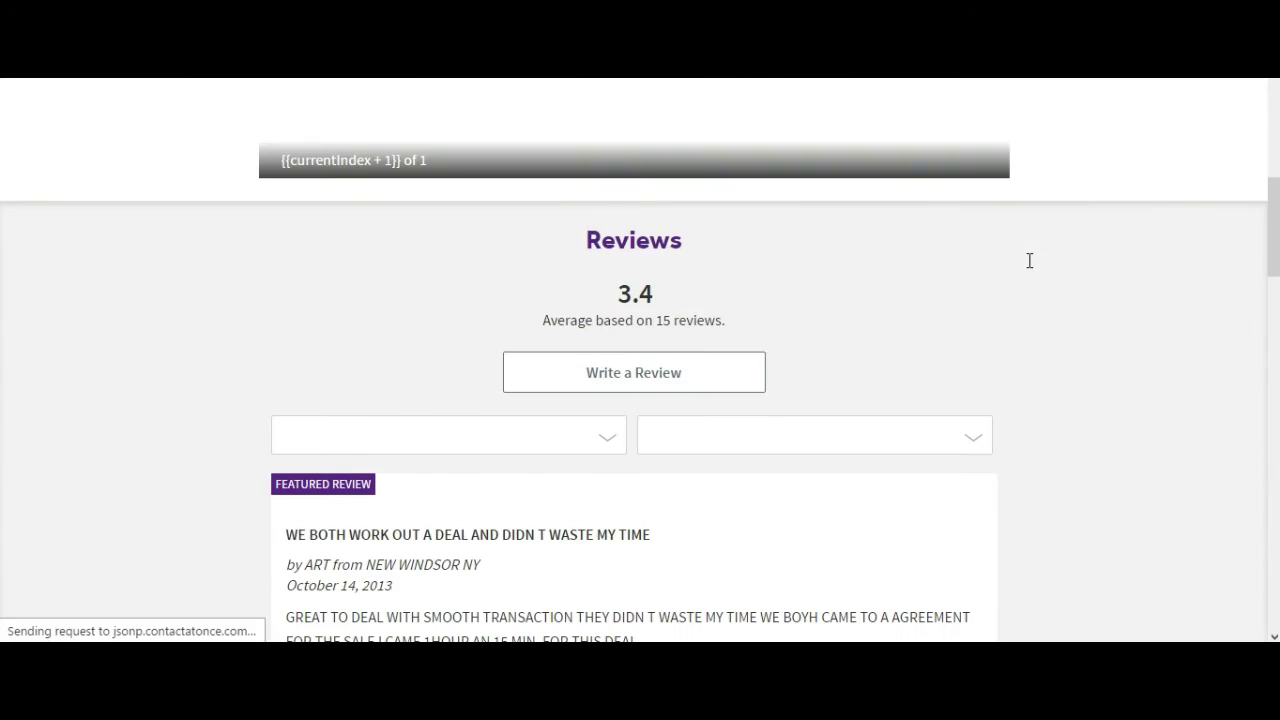
{"action": "scroll", "coordinate": [1030, 262], "scroll_direction": "down", "scroll_amount": 1}
{"action": "scroll", "coordinate": [1036, 273], "scroll_direction": "up", "scroll_amount": 2}
{"action": "scroll", "coordinate": [1036, 273], "scroll_direction": "up", "scroll_amount": 7}
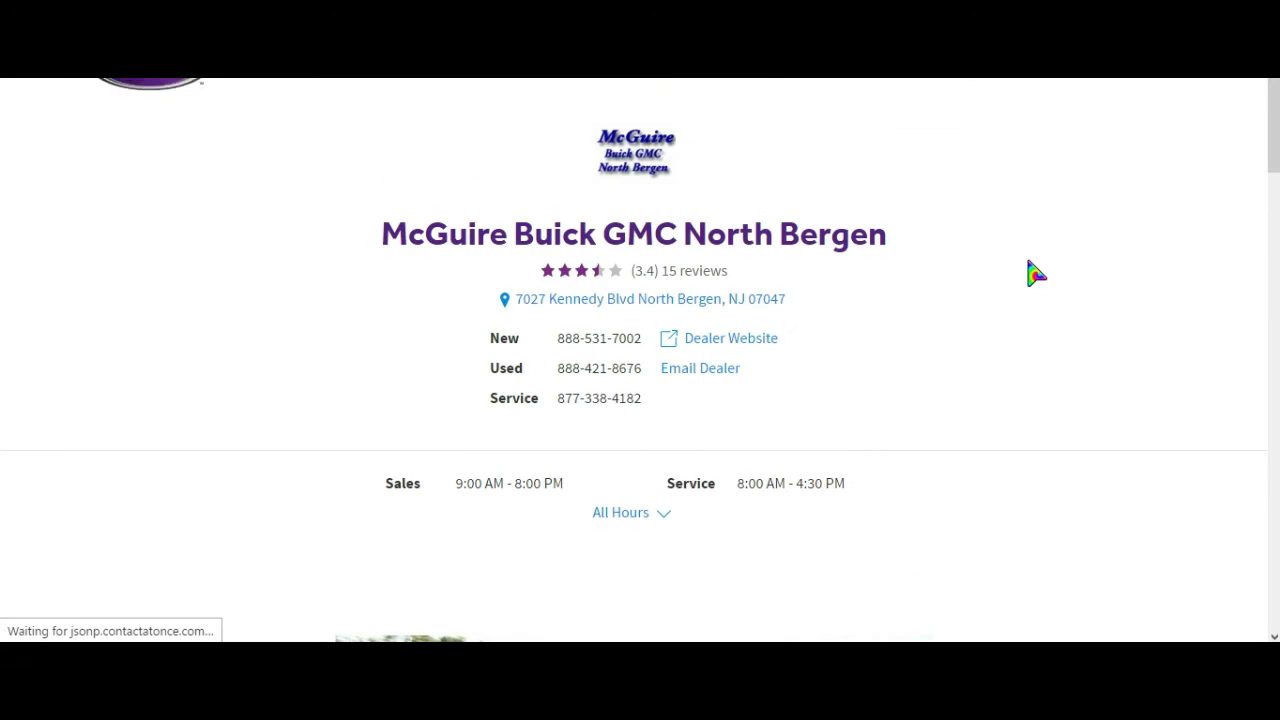
{"action": "right_click", "coordinate": [500, 78]}
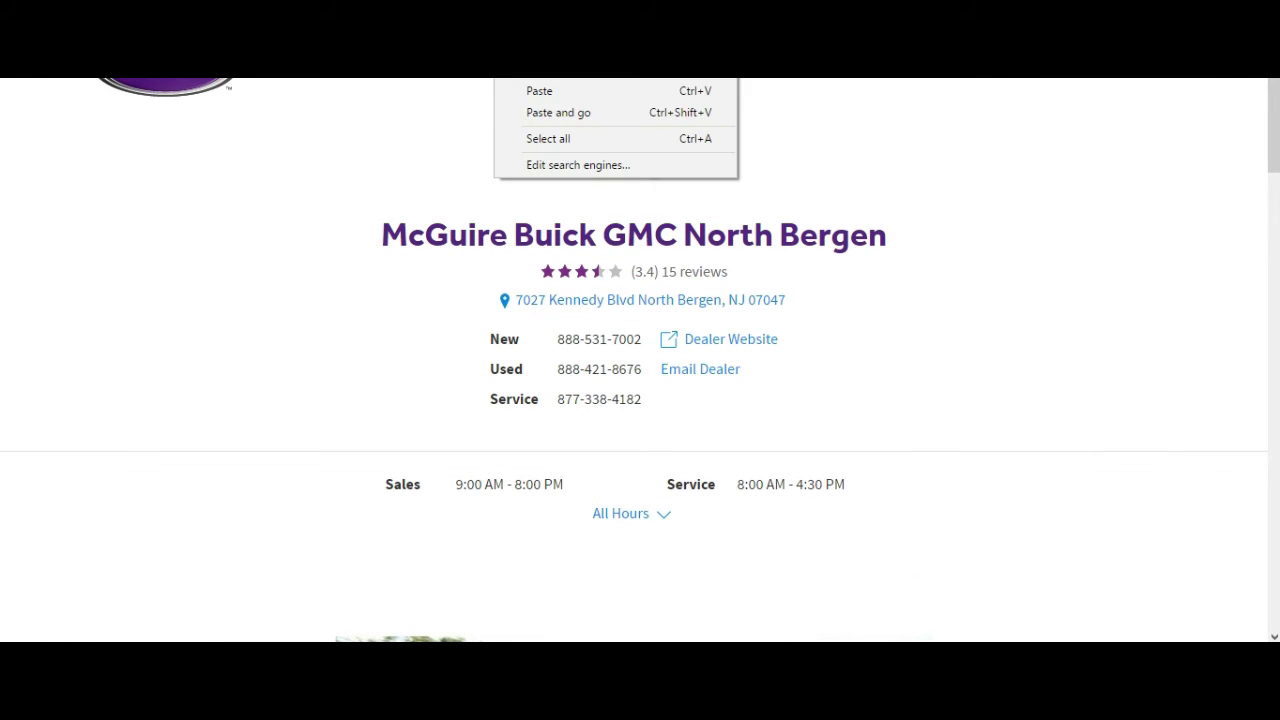
{"action": "left_click", "coordinate": [563, 80]}
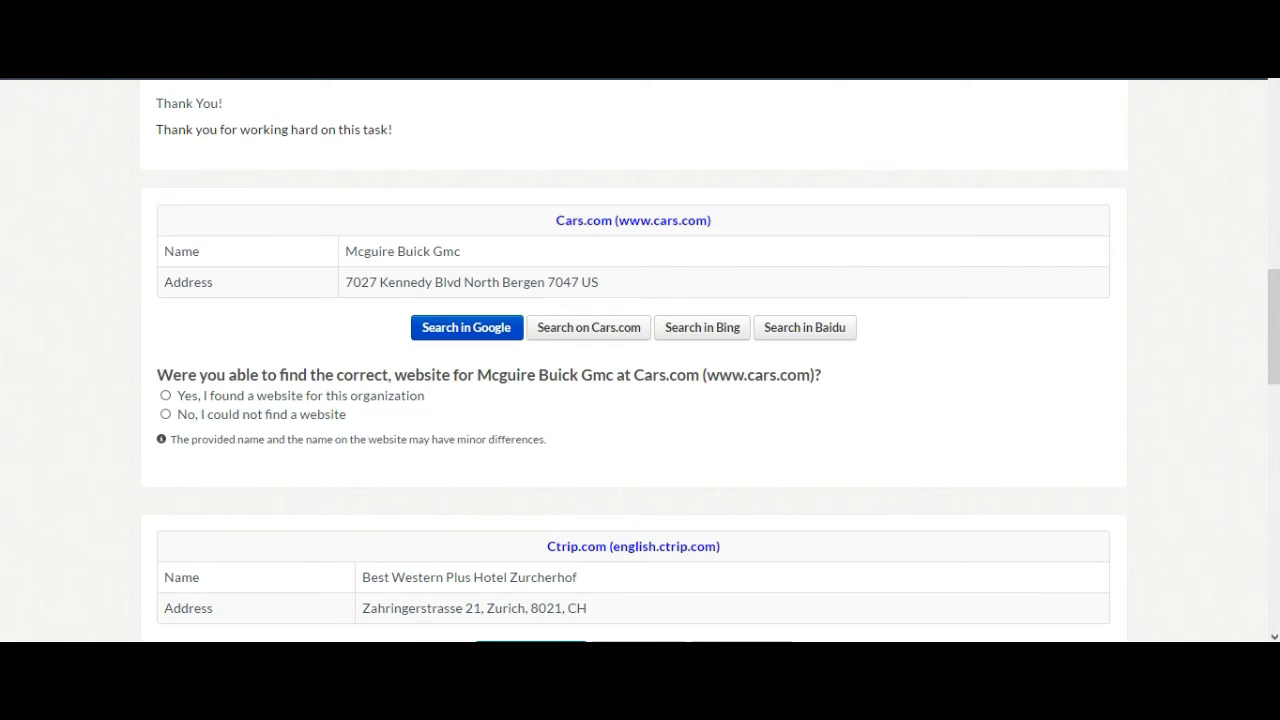
Answer yes for Mcguire Buick Gmc with the pasted Cars.com dealer URL
{"action": "left_click", "coordinate": [341, 397]}
{"action": "scroll", "coordinate": [370, 385], "scroll_direction": "down", "scroll_amount": 2}
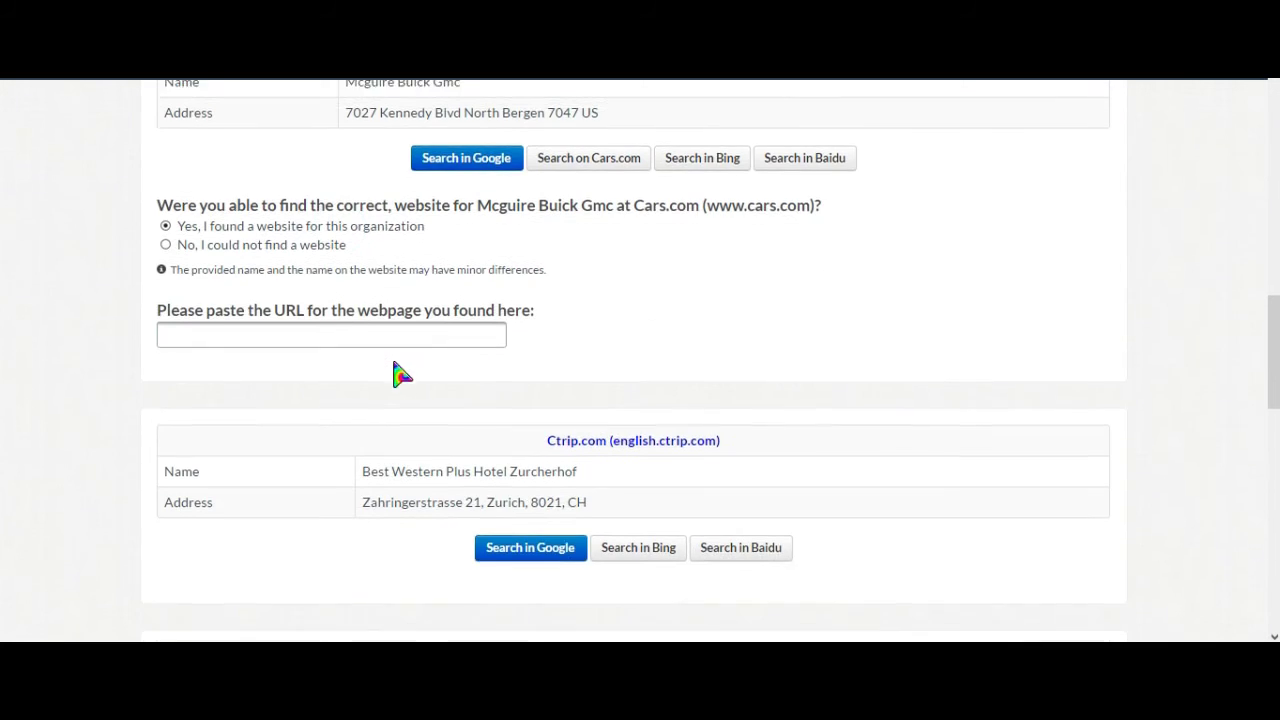
{"action": "right_click", "coordinate": [325, 316]}
{"action": "left_click", "coordinate": [410, 420]}
{"action": "left_click", "coordinate": [88, 352]}
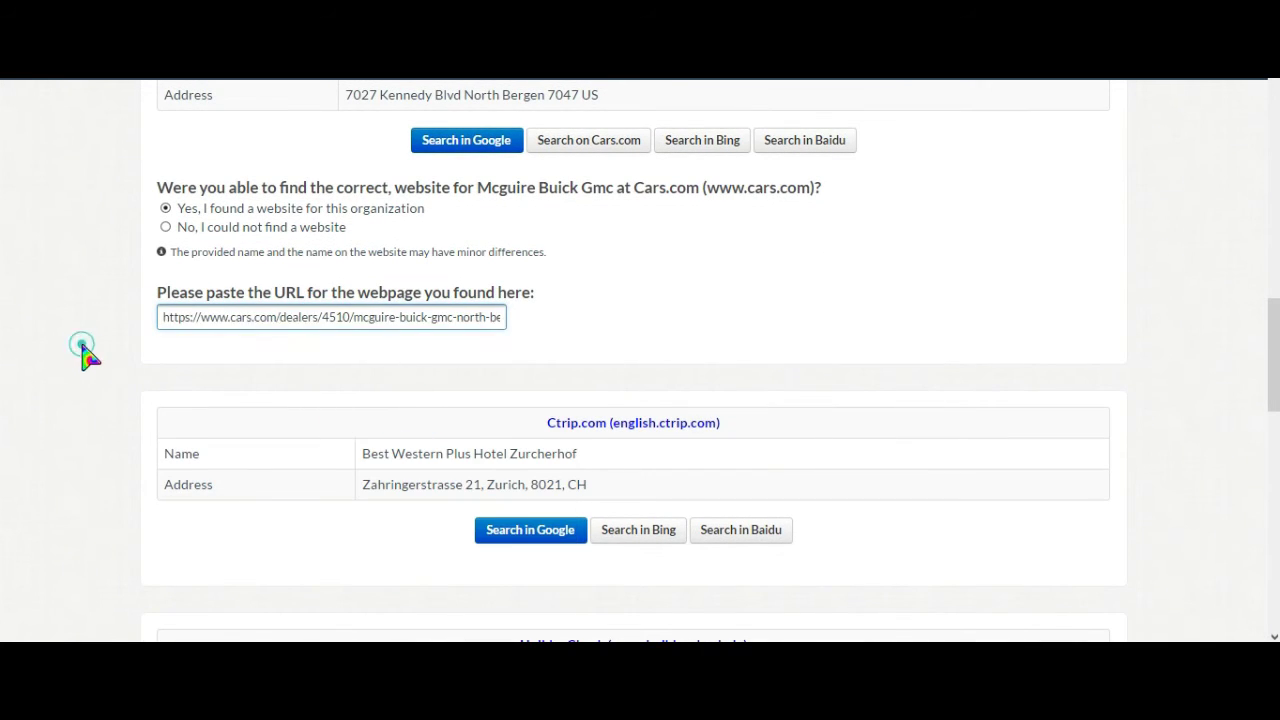
{"action": "scroll", "coordinate": [88, 352], "scroll_direction": "down", "scroll_amount": 2}
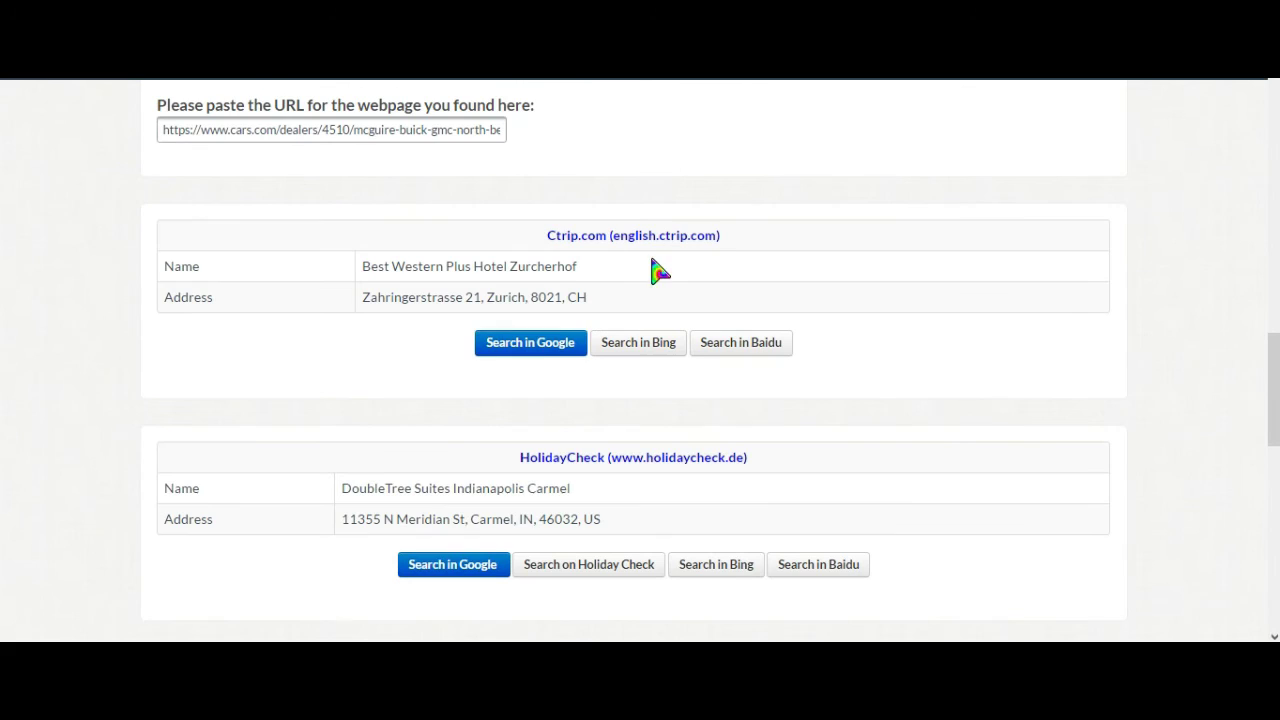
Search Google for the Ctrip hotel listing and mark it not found
{"action": "left_click", "coordinate": [536, 344]}
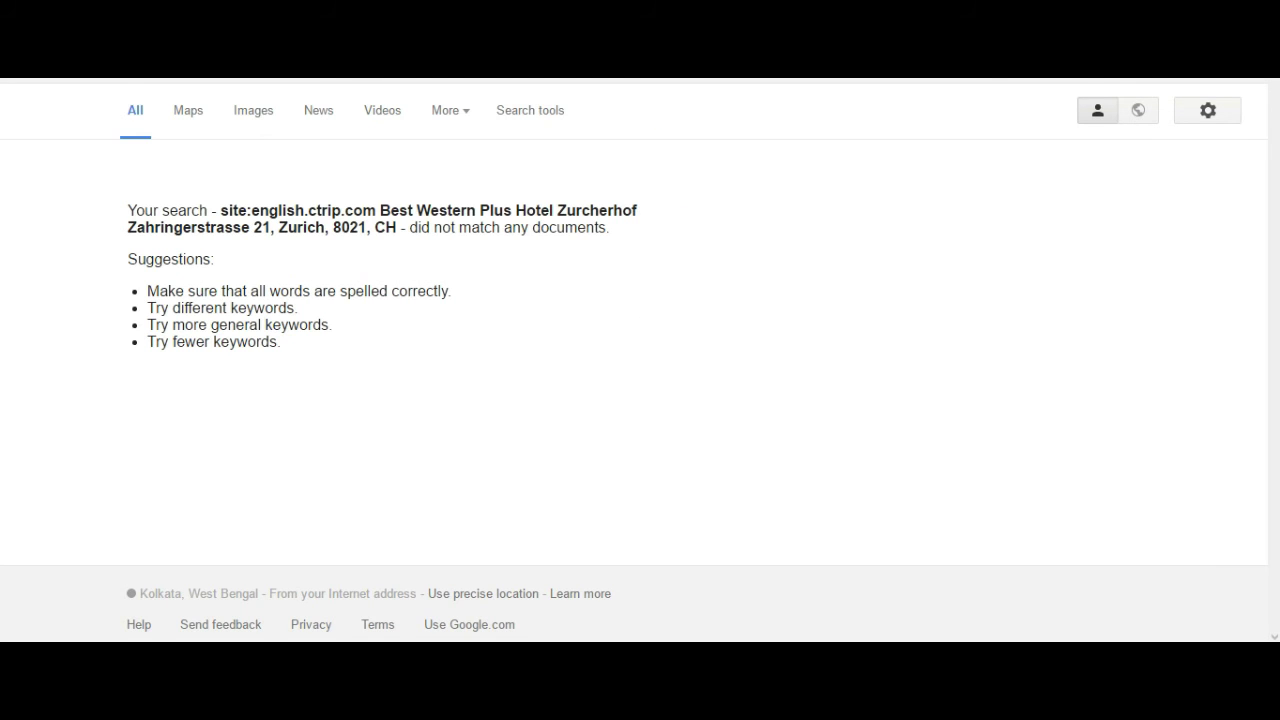
{"action": "key", "text": "ctrl+w"}
{"action": "left_click", "coordinate": [294, 432]}
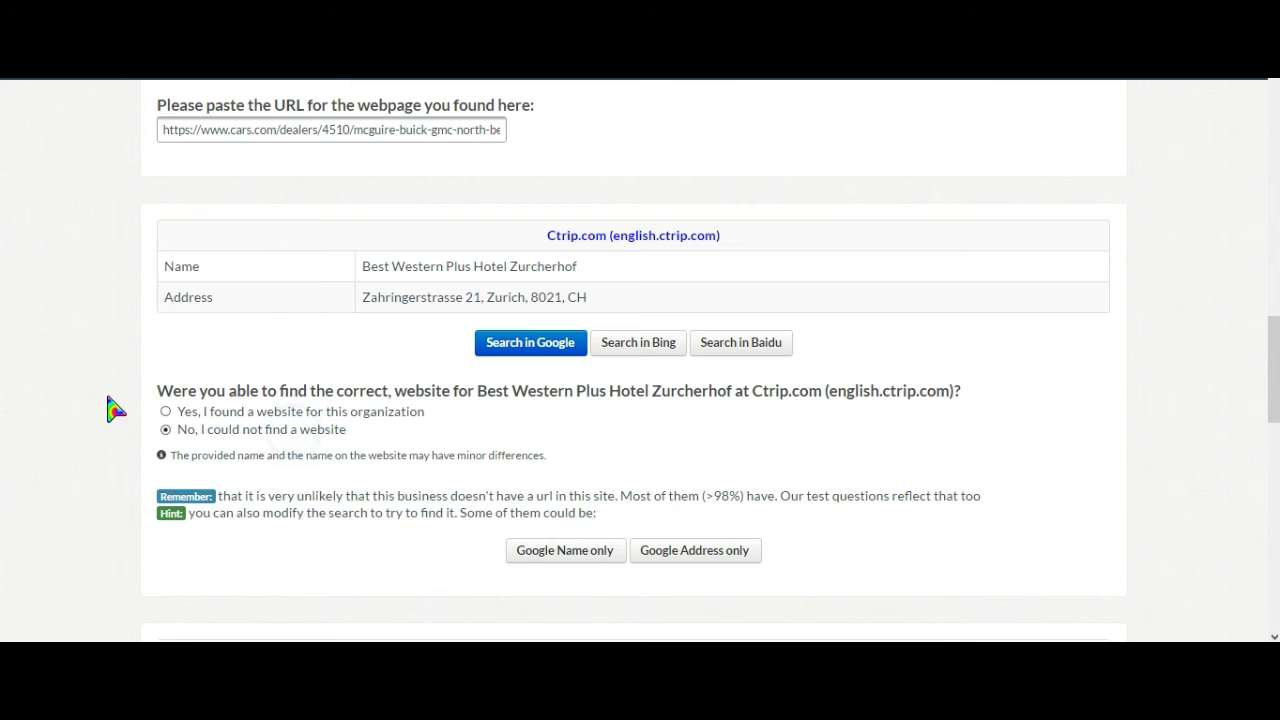
{"action": "scroll", "coordinate": [122, 400], "scroll_direction": "down", "scroll_amount": 3}
{"action": "scroll", "coordinate": [122, 400], "scroll_direction": "down", "scroll_amount": 3}
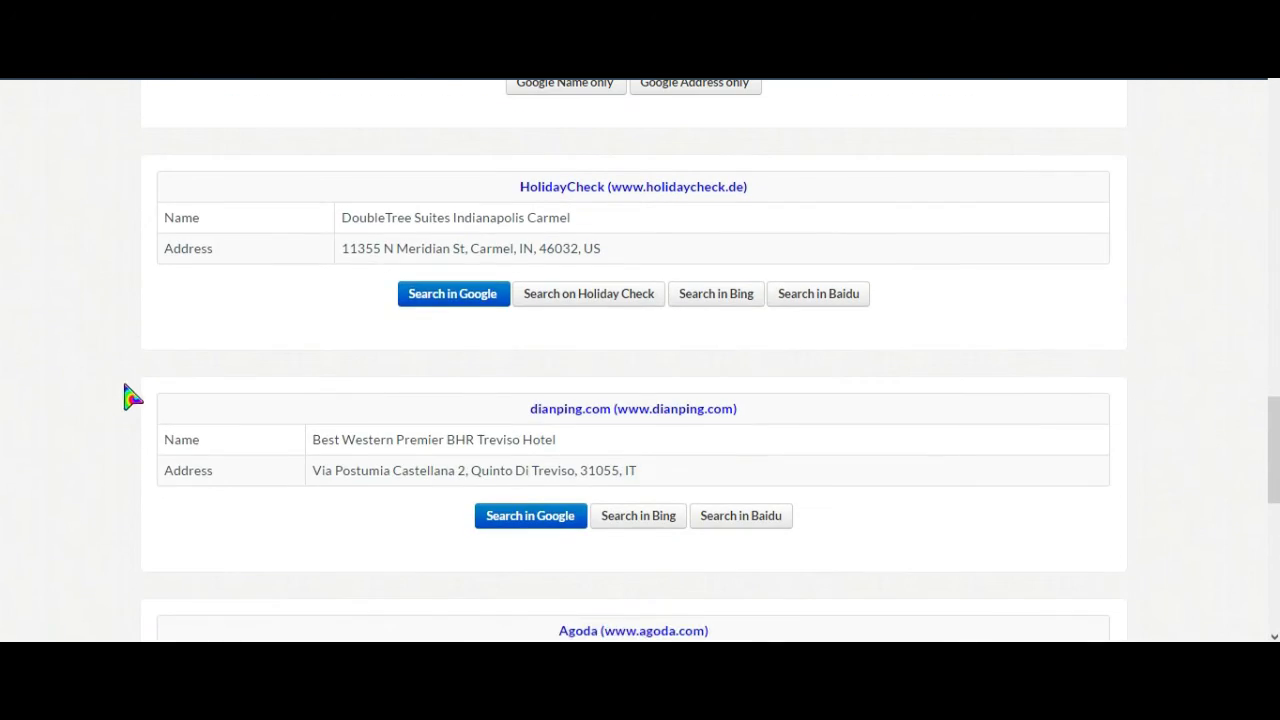
Check the HolidayCheck result for DoubleTree Suites Indianapolis Carmel, then mark it not found
{"action": "left_click", "coordinate": [452, 292]}
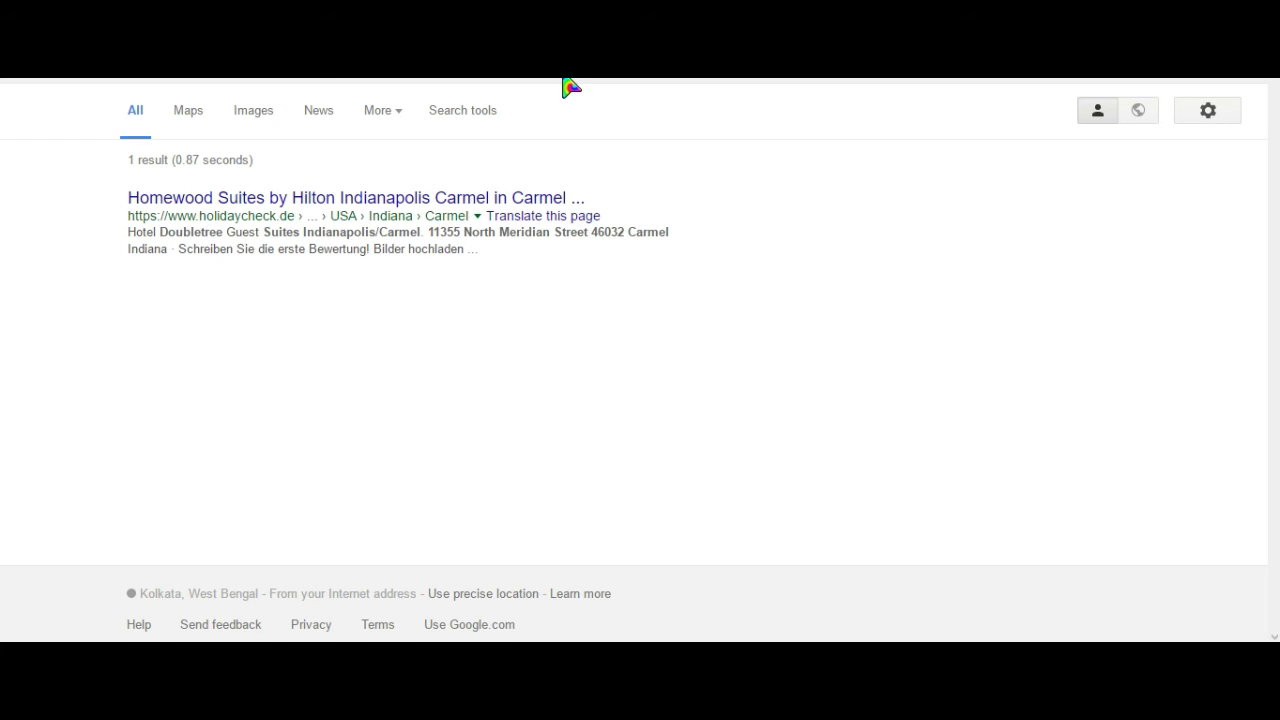
{"action": "left_click", "coordinate": [488, 197]}
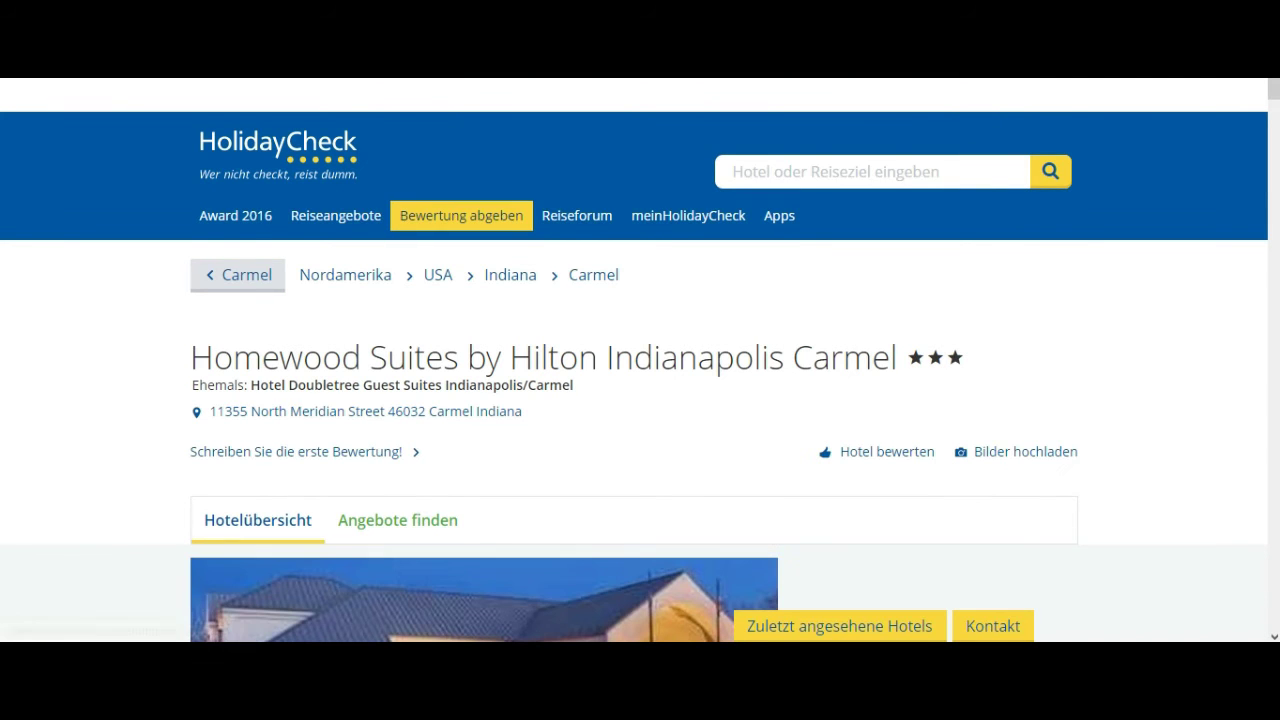
{"action": "scroll", "coordinate": [565, 325], "scroll_direction": "down", "scroll_amount": 2}
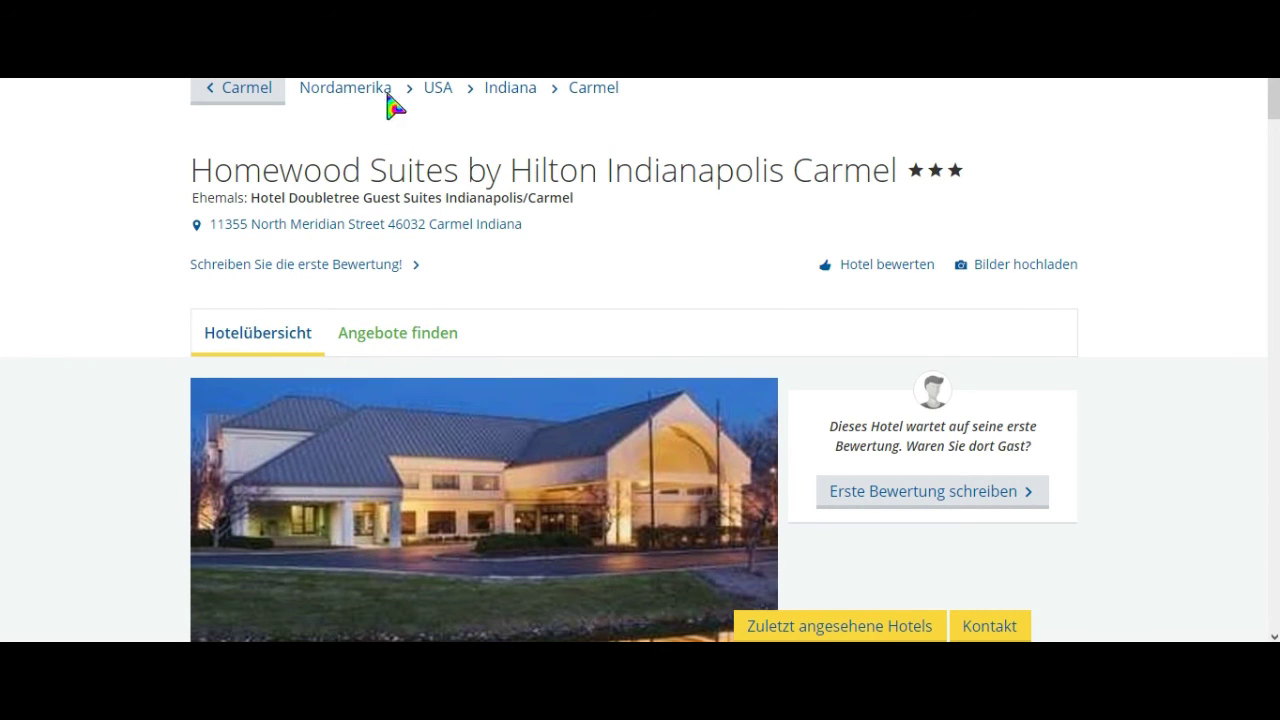
{"action": "right_click", "coordinate": [440, 78]}
{"action": "key", "text": "ctrl+Tab"}
{"action": "key", "text": "ctrl+w"}
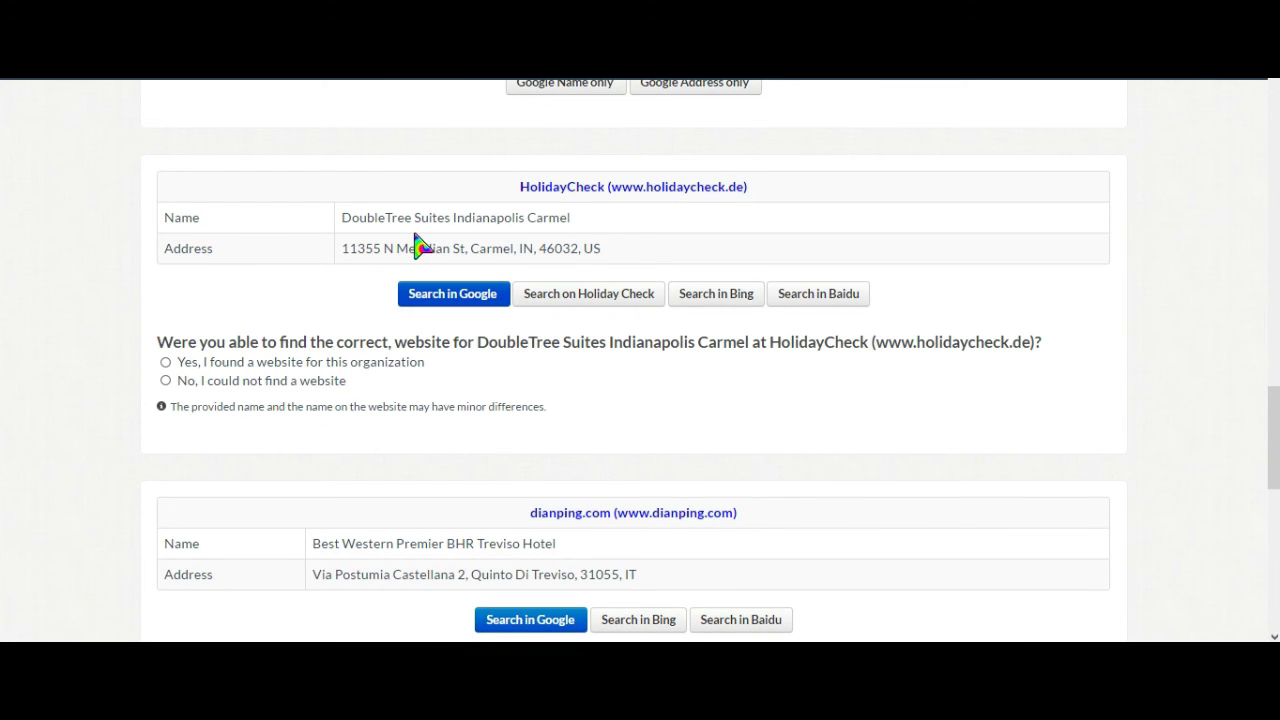
{"action": "left_click", "coordinate": [279, 384]}
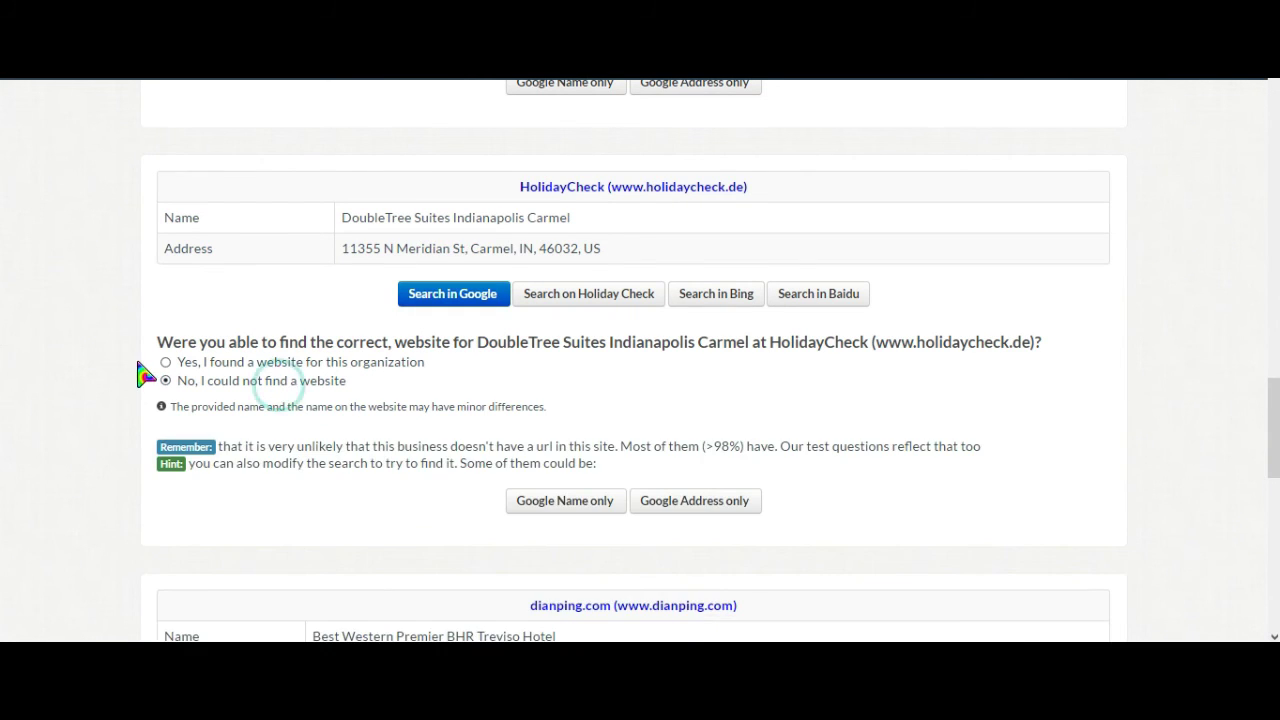
{"action": "scroll", "coordinate": [130, 360], "scroll_direction": "down", "scroll_amount": 4}
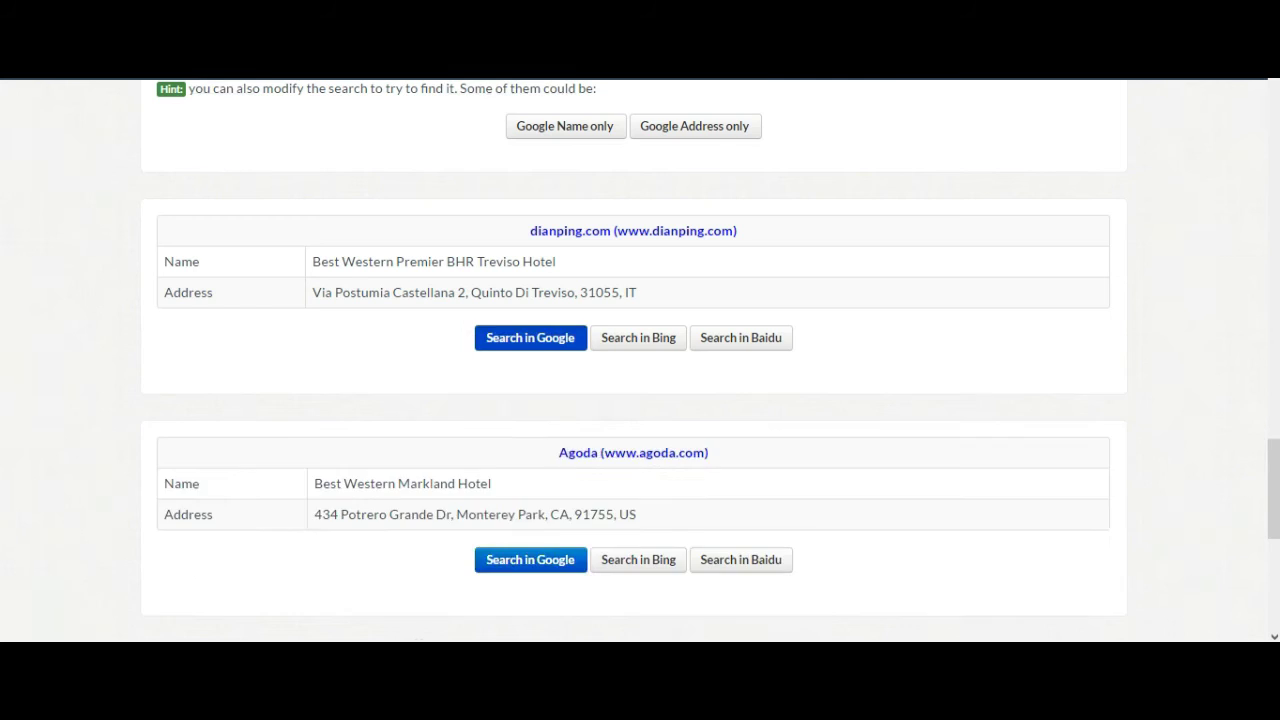
Mark the dianping question not found and copy the Best Western Markland Hotel's Agoda page URL
{"action": "left_click", "coordinate": [165, 425]}
{"action": "scroll", "coordinate": [80, 400], "scroll_direction": "down", "scroll_amount": 4}
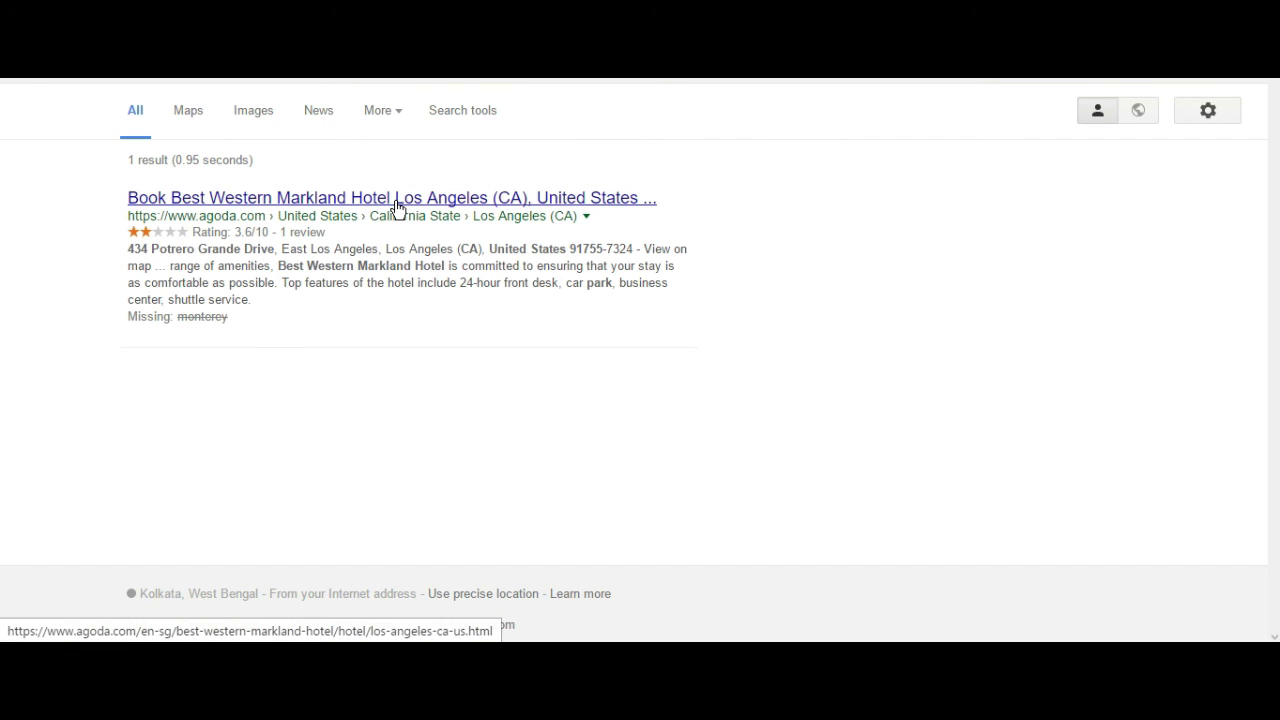
{"action": "left_click", "coordinate": [397, 207]}
{"action": "left_click", "coordinate": [397, 207]}
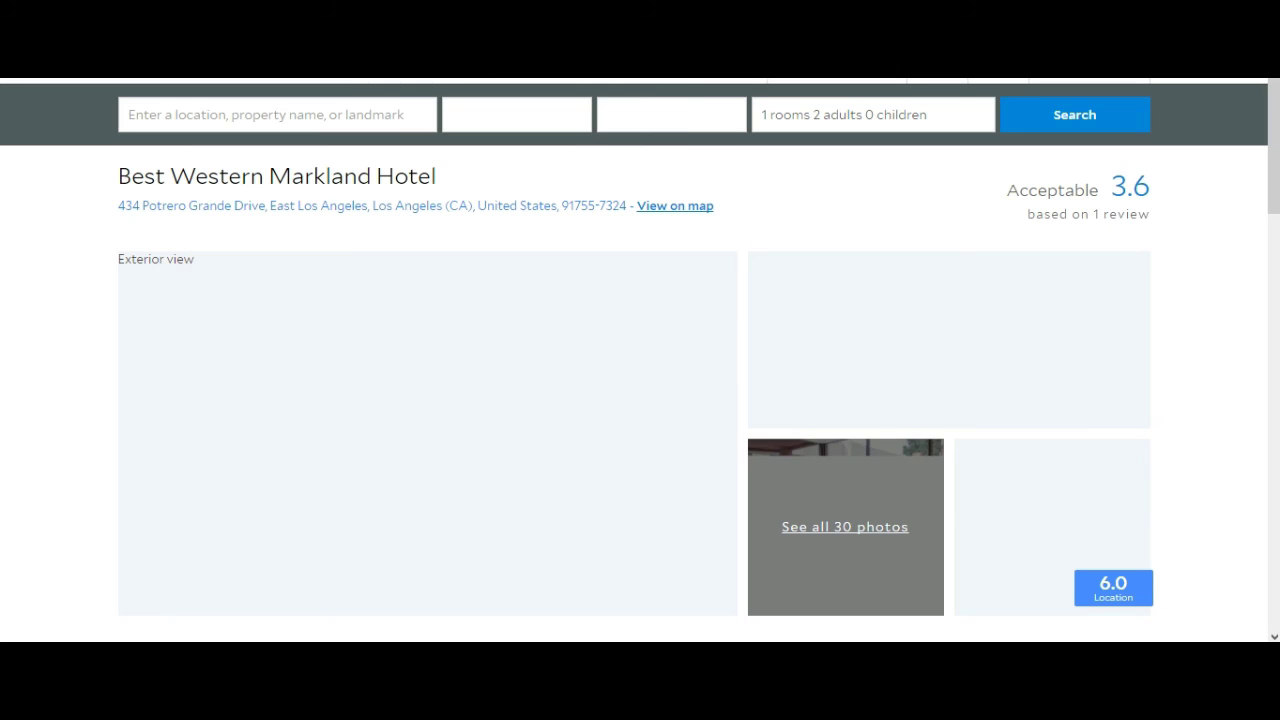
{"action": "right_click", "coordinate": [445, 76]}
{"action": "left_click", "coordinate": [507, 94]}
Answer Yes for the Markland Agoda question and paste the Agoda hotel URL
{"action": "key", "text": "ctrl+Tab"}
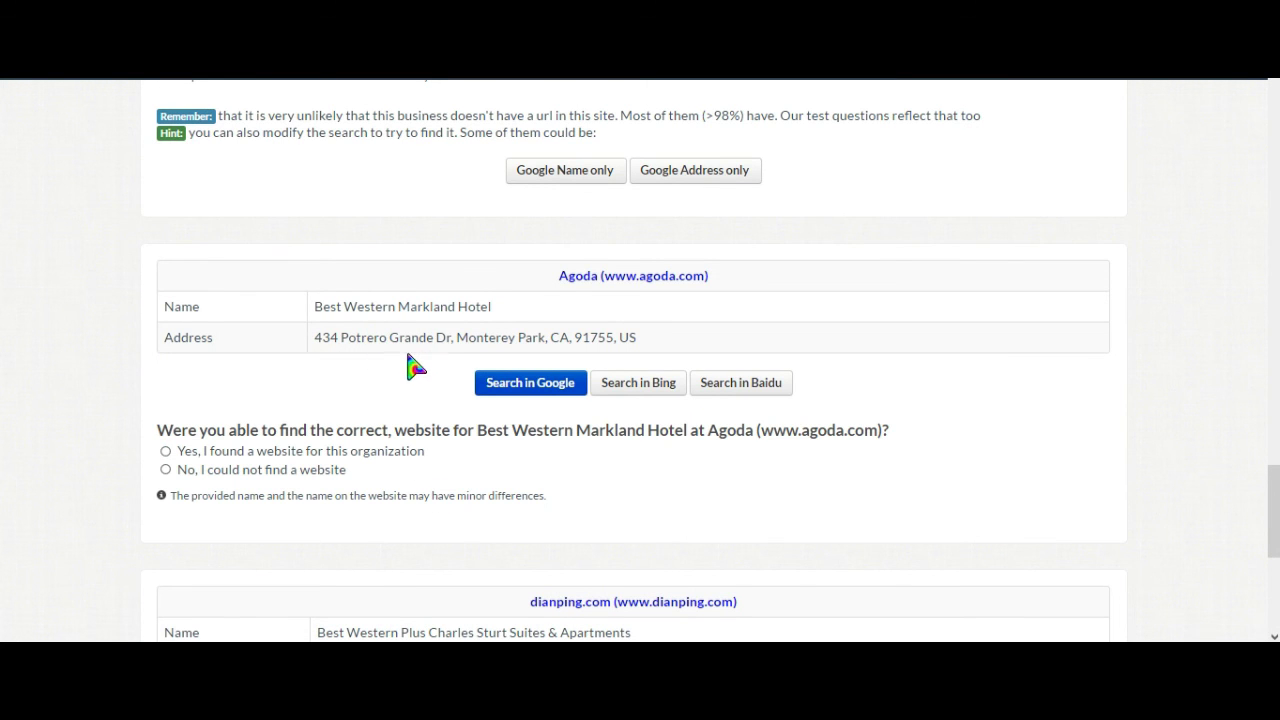
{"action": "left_click", "coordinate": [329, 450]}
{"action": "scroll", "coordinate": [397, 417], "scroll_direction": "down", "scroll_amount": 3}
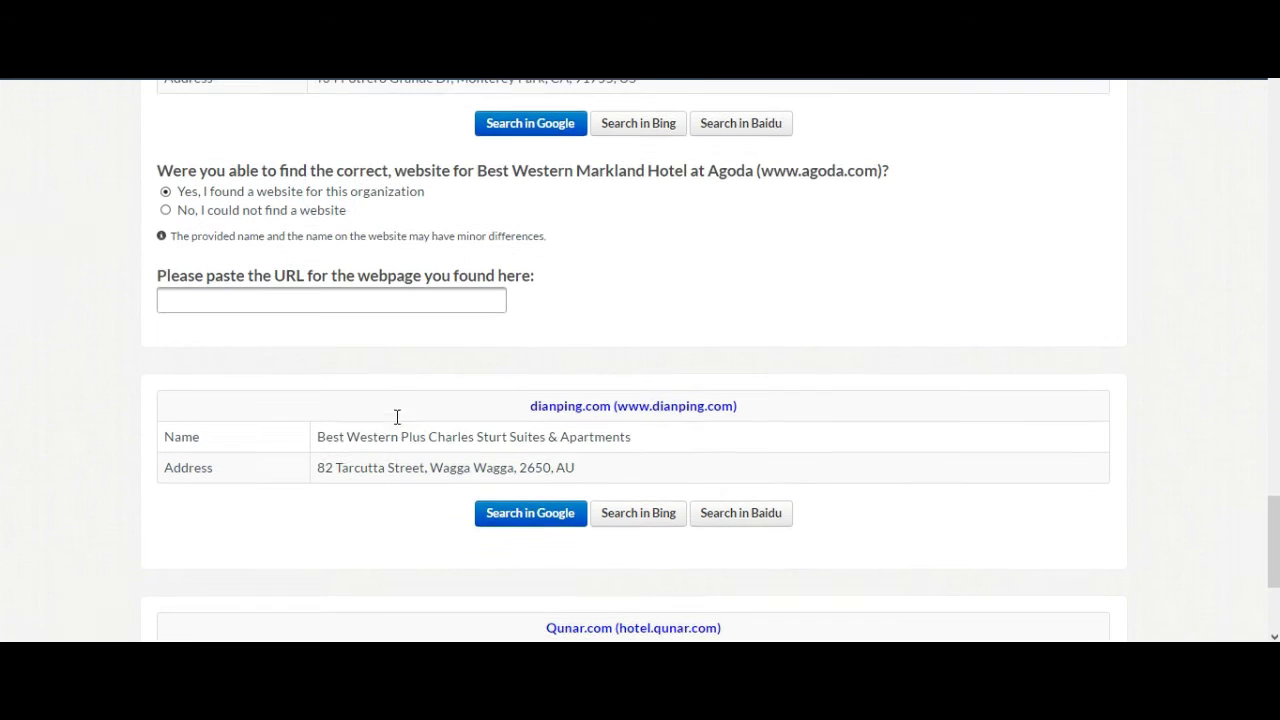
{"action": "right_click", "coordinate": [355, 285]}
{"action": "left_click", "coordinate": [428, 383]}
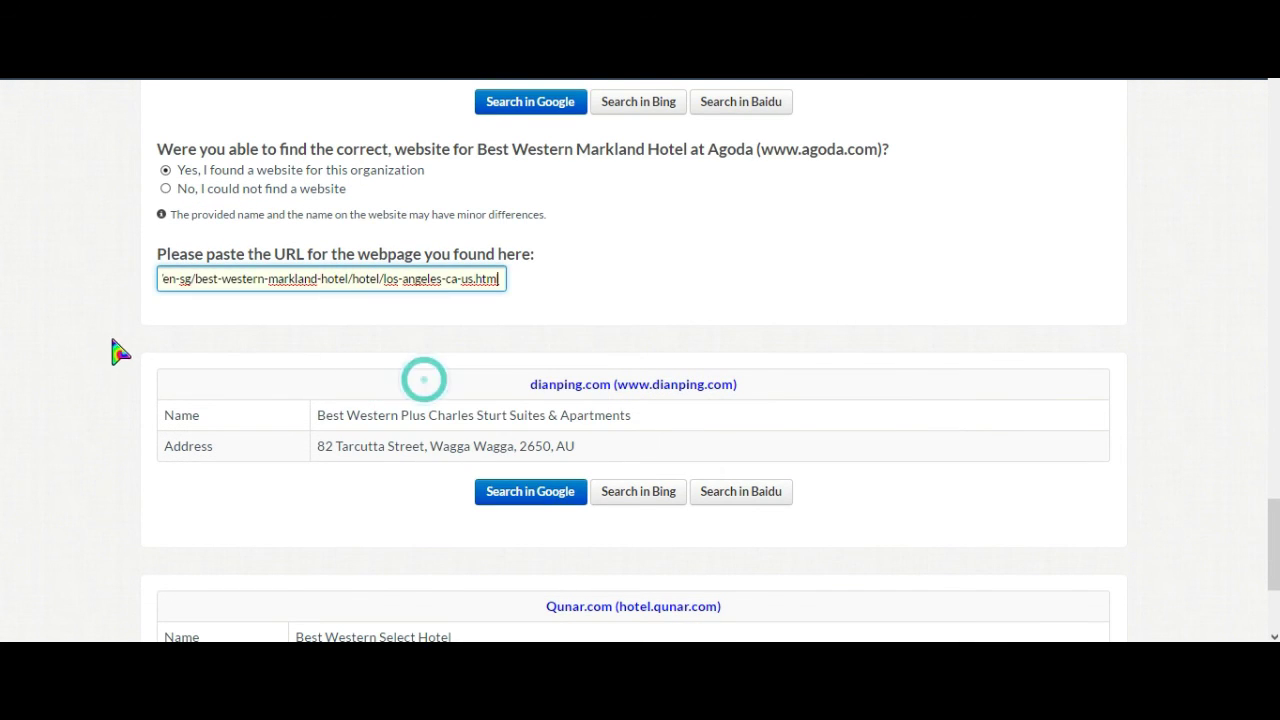
{"action": "scroll", "coordinate": [107, 338], "scroll_direction": "down", "scroll_amount": 3}
Check Google for Charles Sturt Suites on dianping and mark it not found
{"action": "left_click", "coordinate": [530, 232]}
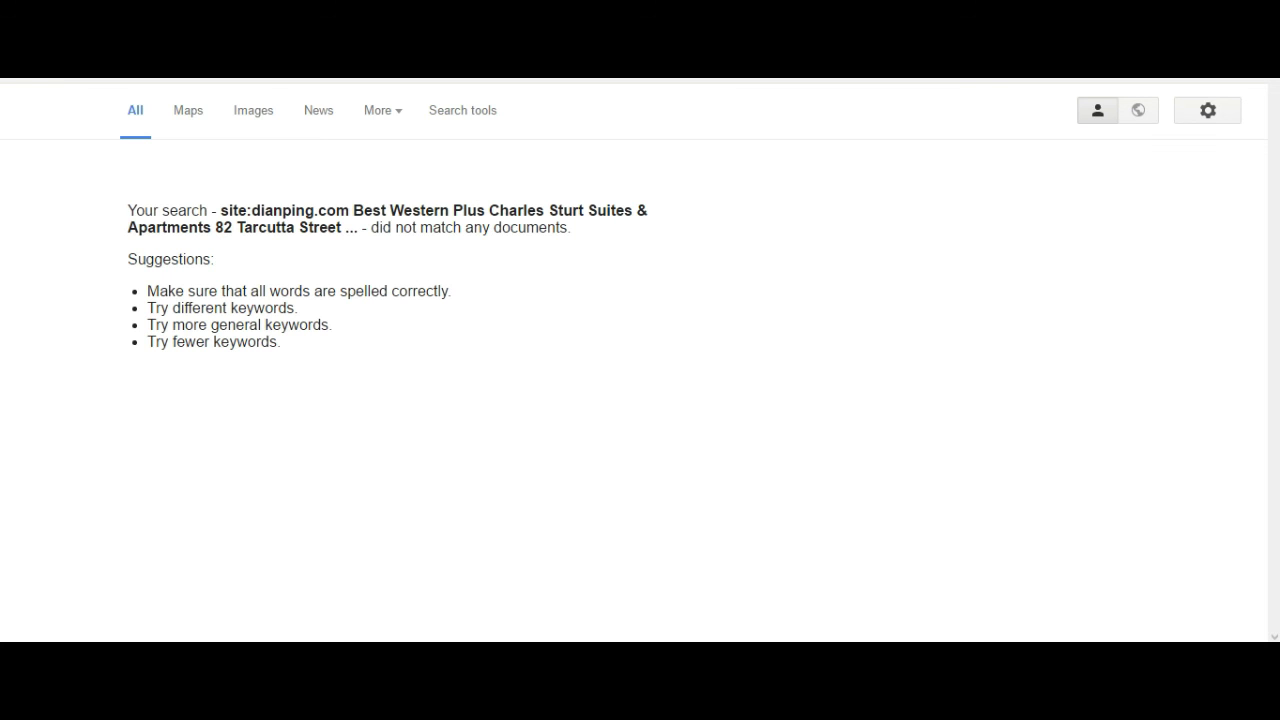
{"action": "key", "text": "ctrl+w"}
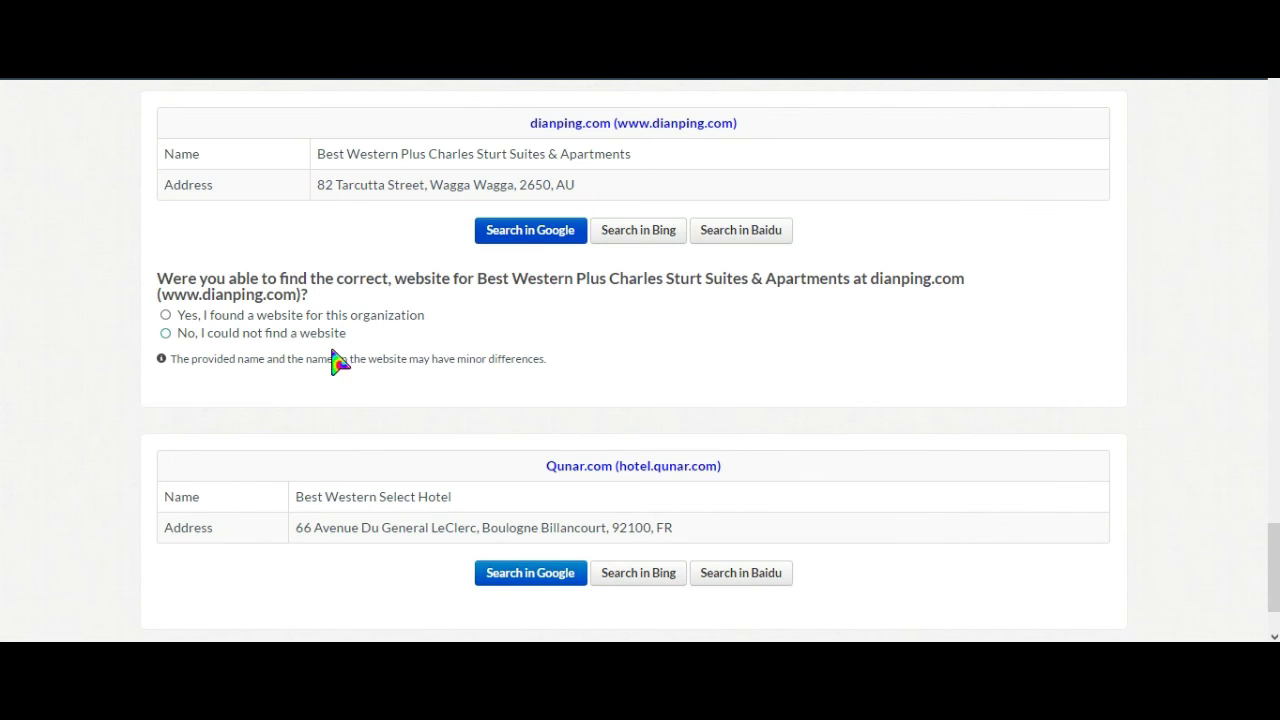
{"action": "left_click", "coordinate": [330, 334]}
{"action": "scroll", "coordinate": [330, 350], "scroll_direction": "down", "scroll_amount": 3}
Mark Best Western Select Hotel on Qunar not found after searching, then submit the task
{"action": "left_click", "coordinate": [503, 456]}
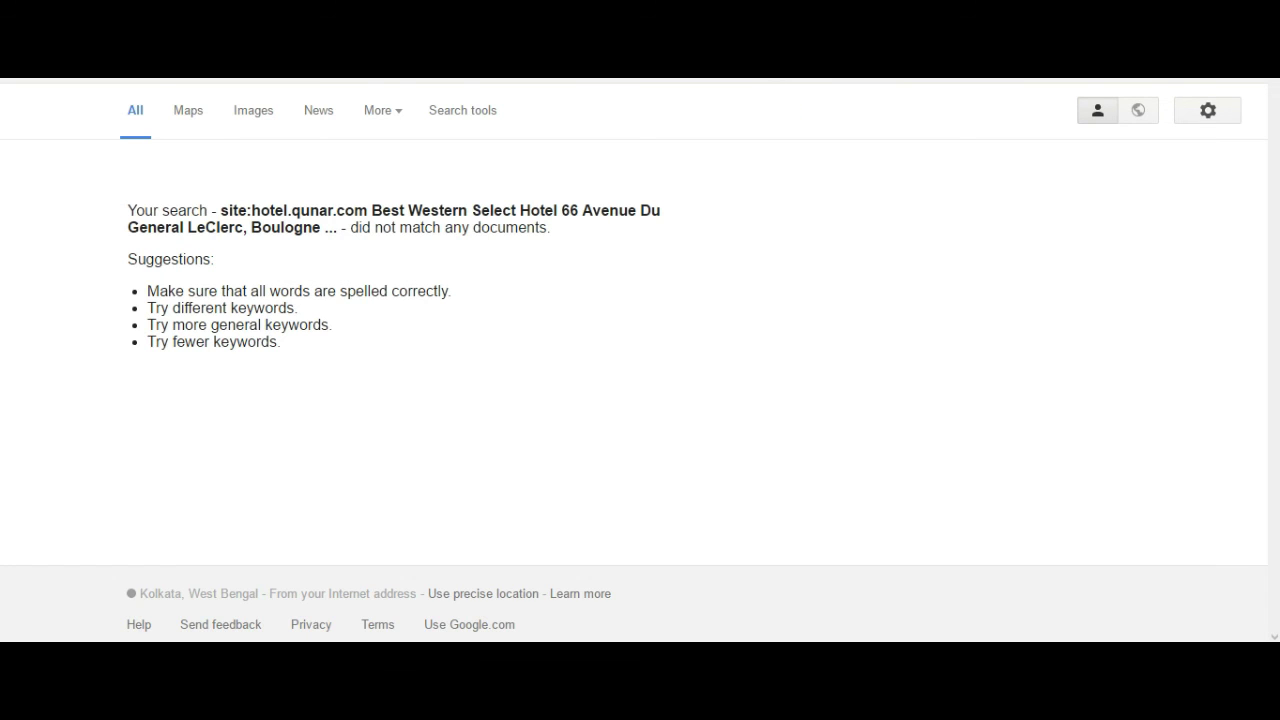
{"action": "key", "text": "ctrl+w"}
{"action": "left_click", "coordinate": [314, 540]}
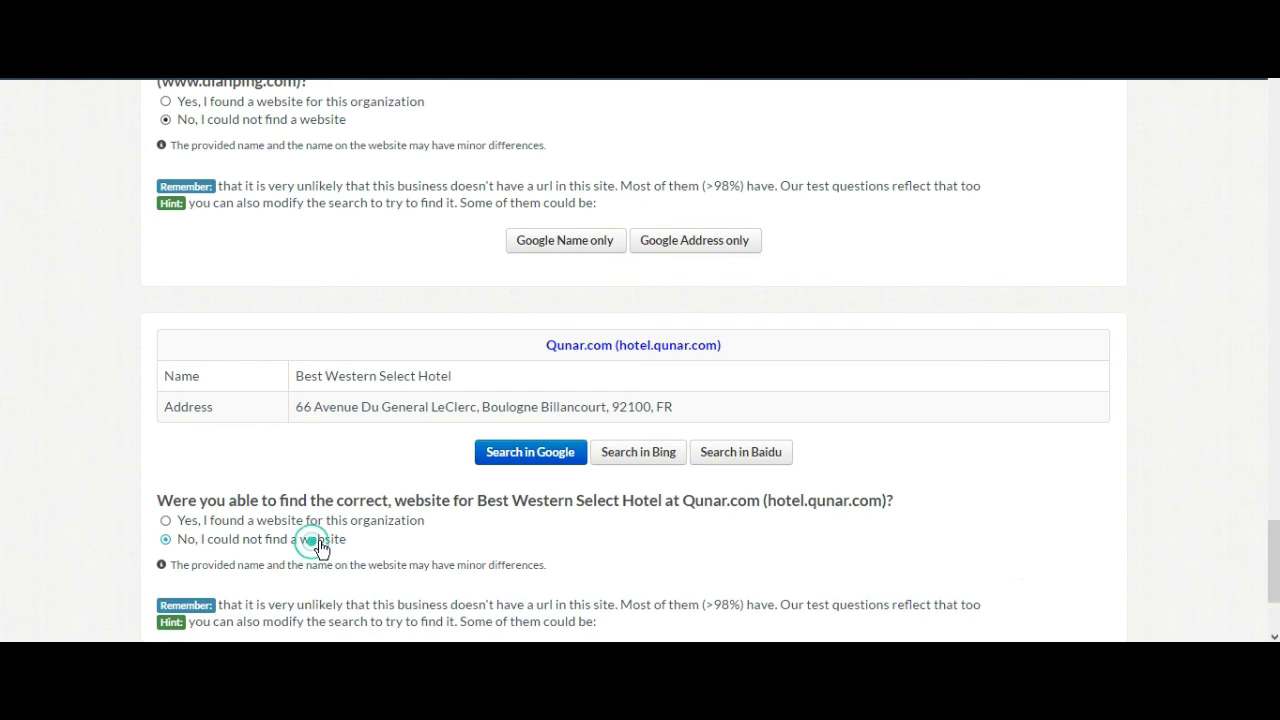
{"action": "scroll", "coordinate": [314, 540], "scroll_direction": "down", "scroll_amount": 2}
{"action": "left_click", "coordinate": [1112, 550]}
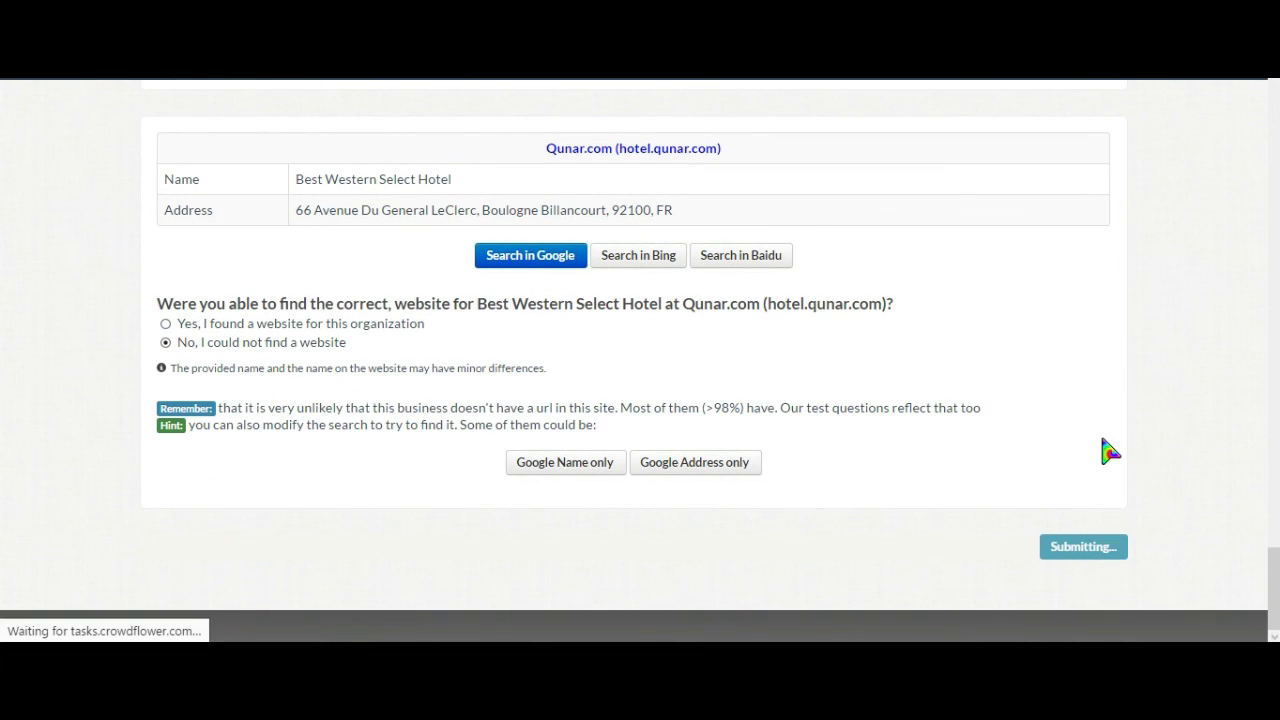